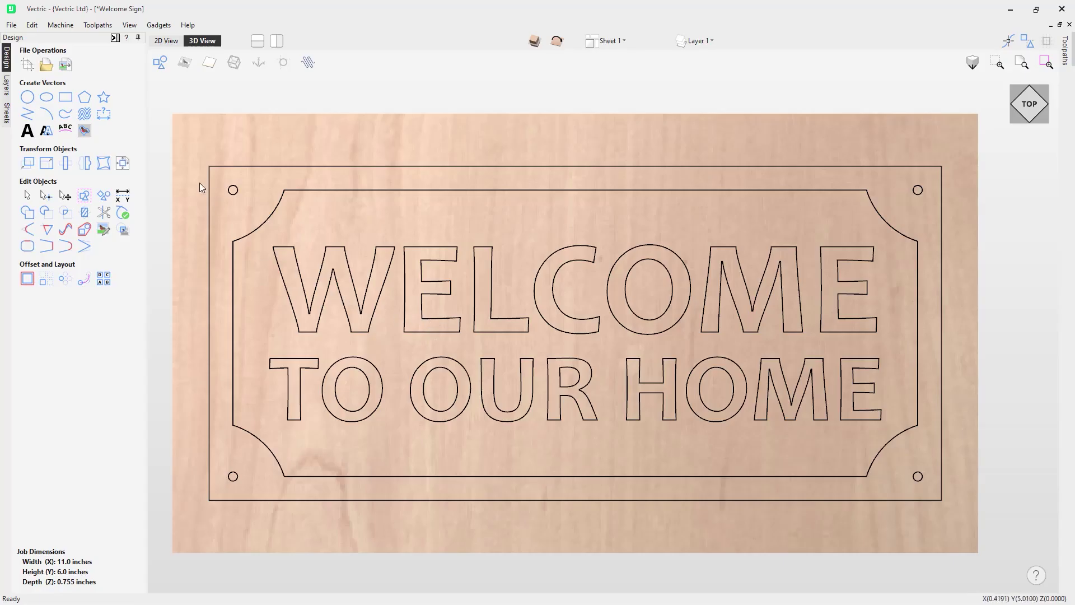
- Show all toolpaths on Sheet 1 and open the toolpath preview settings
{"action": "left_click", "coordinate": [115, 38]}
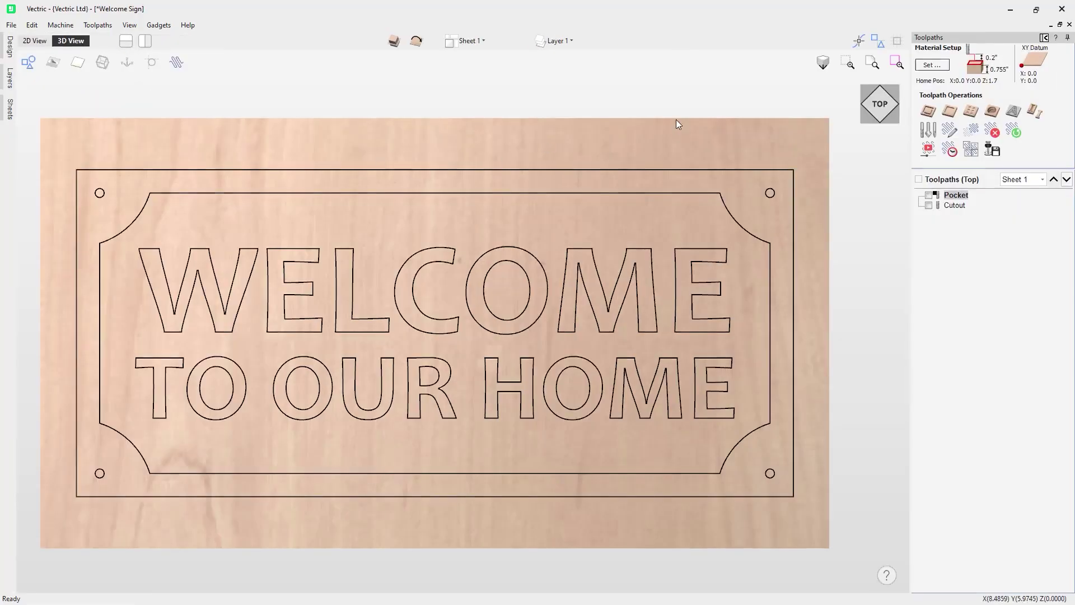
{"action": "left_click", "coordinate": [919, 180]}
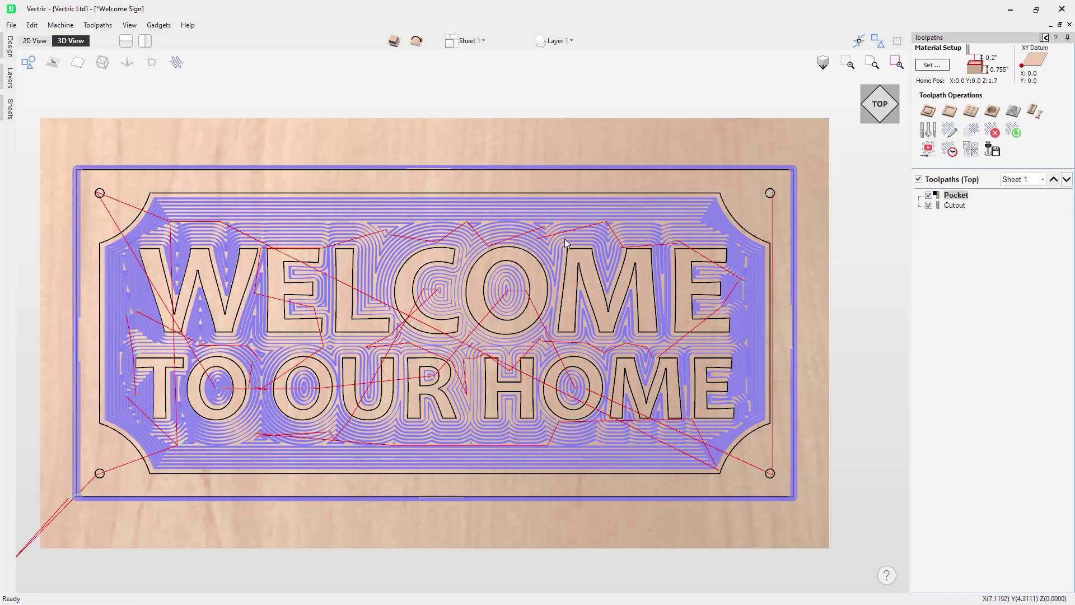
{"action": "left_click", "coordinate": [928, 152]}
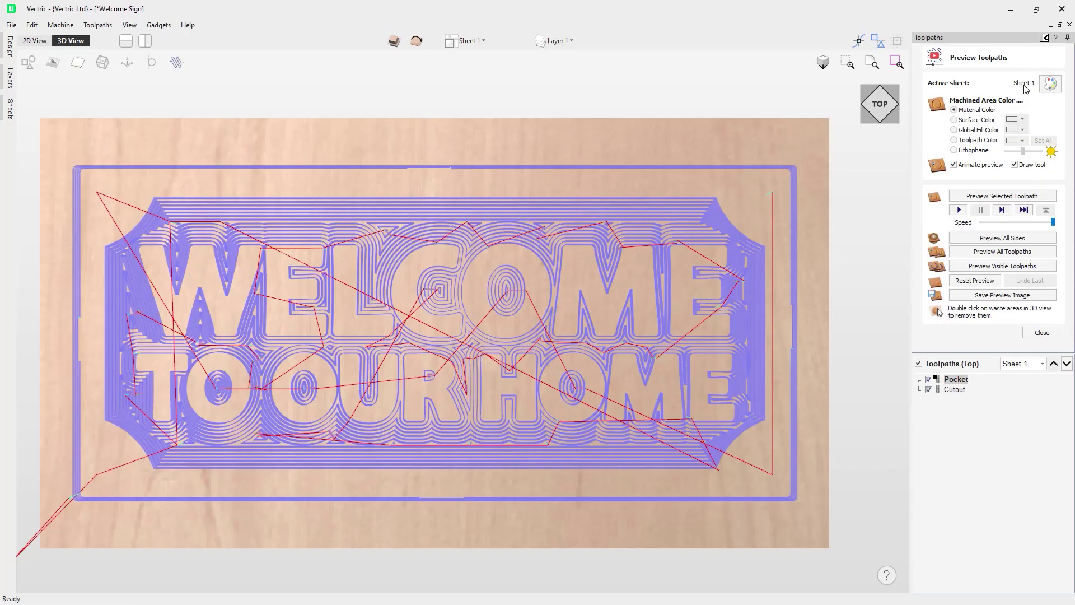
- Toggle the visibility of all toolpaths off and on again, then do the same for the Pocket toolpath alone
{"action": "left_click", "coordinate": [919, 364]}
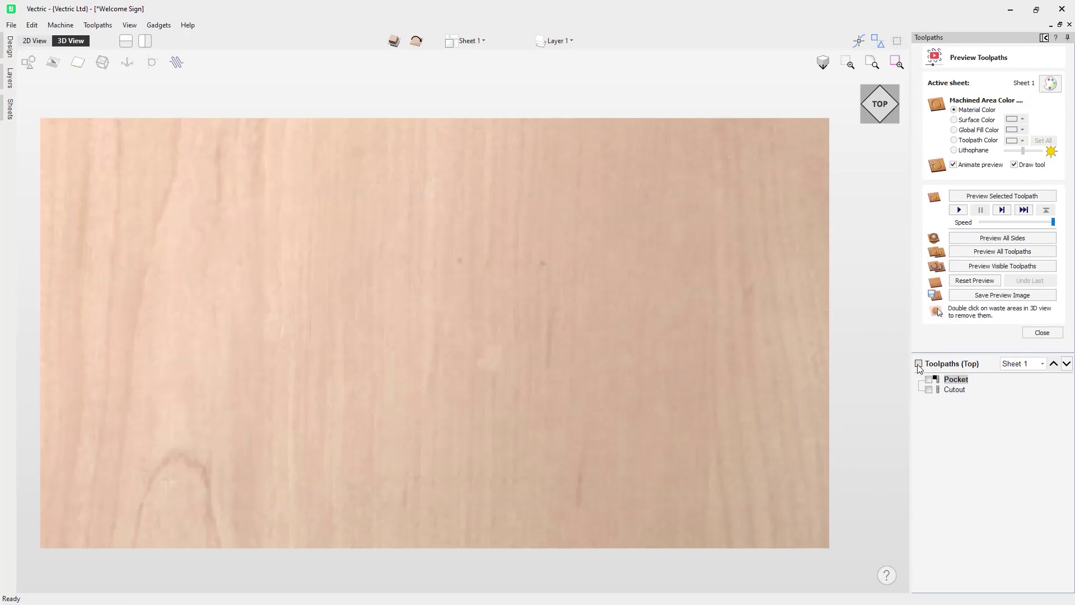
{"action": "left_click", "coordinate": [918, 364]}
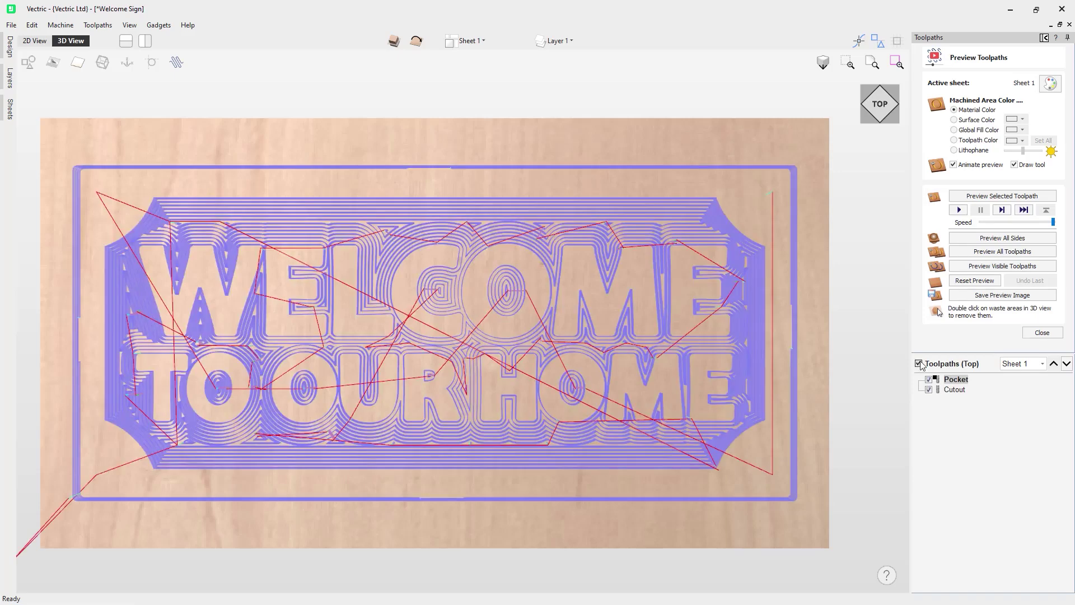
{"action": "left_click", "coordinate": [928, 380]}
{"action": "left_click", "coordinate": [928, 380]}
- Change the material appearance of the active sheet to a solid dark green color
{"action": "left_click", "coordinate": [1050, 84]}
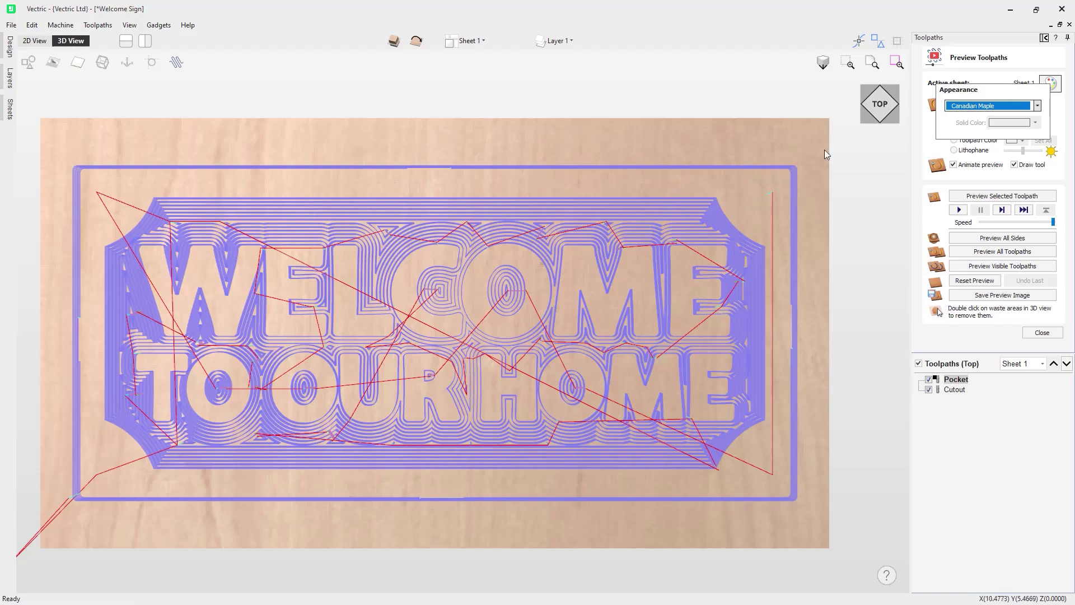
{"action": "left_click", "coordinate": [1022, 109]}
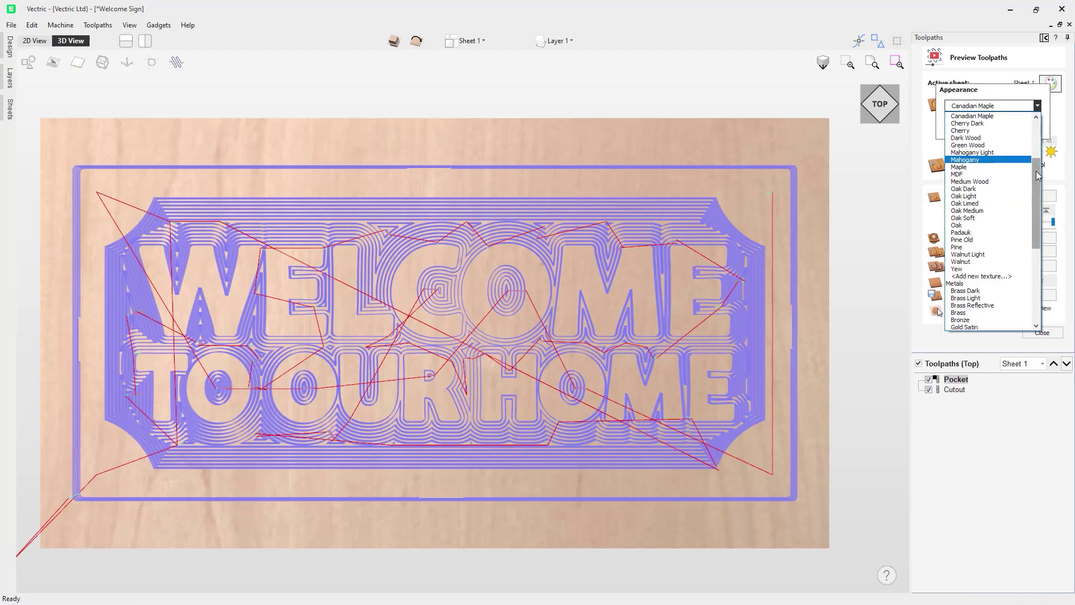
{"action": "mouse_move", "coordinate": [1034, 194]}
{"action": "left_mouse_down"}
{"action": "mouse_move", "coordinate": [1040, 296]}
{"action": "mouse_move", "coordinate": [1039, 181]}
{"action": "left_mouse_up"}
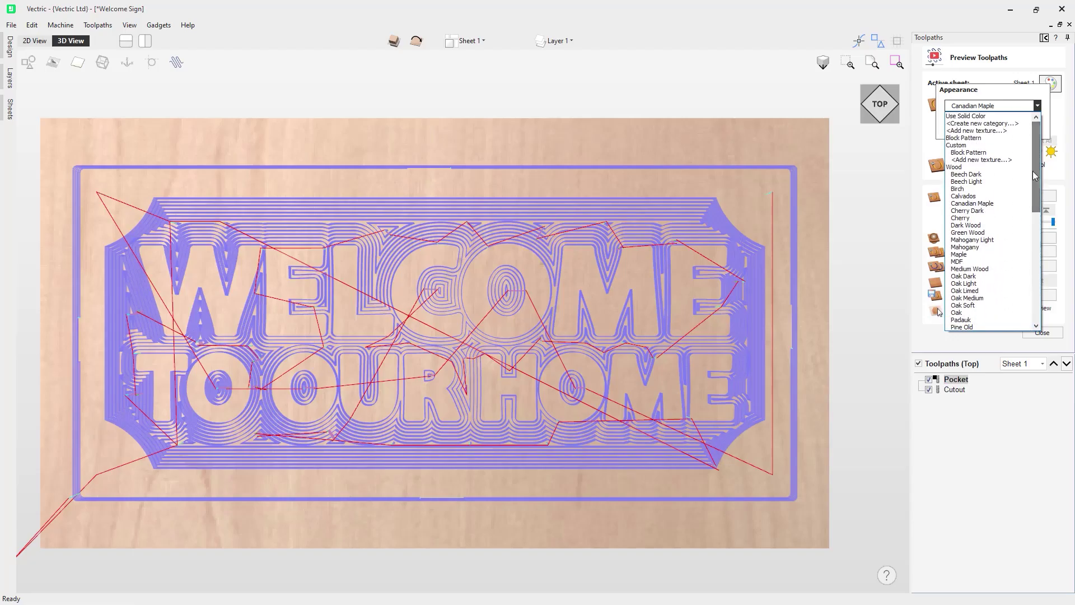
{"action": "left_click", "coordinate": [966, 116]}
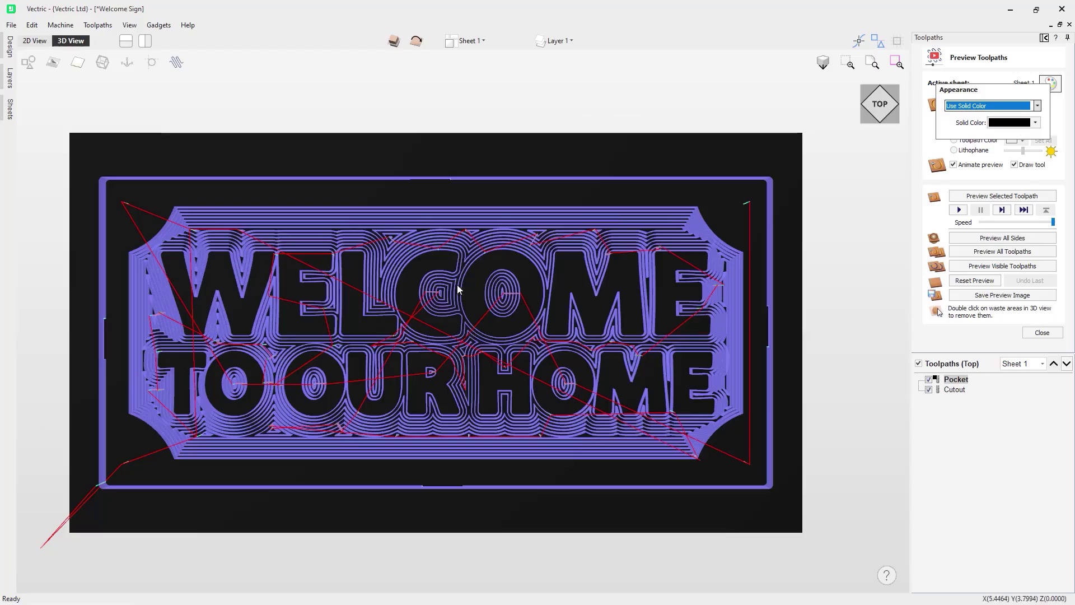
{"action": "left_click", "coordinate": [1028, 123]}
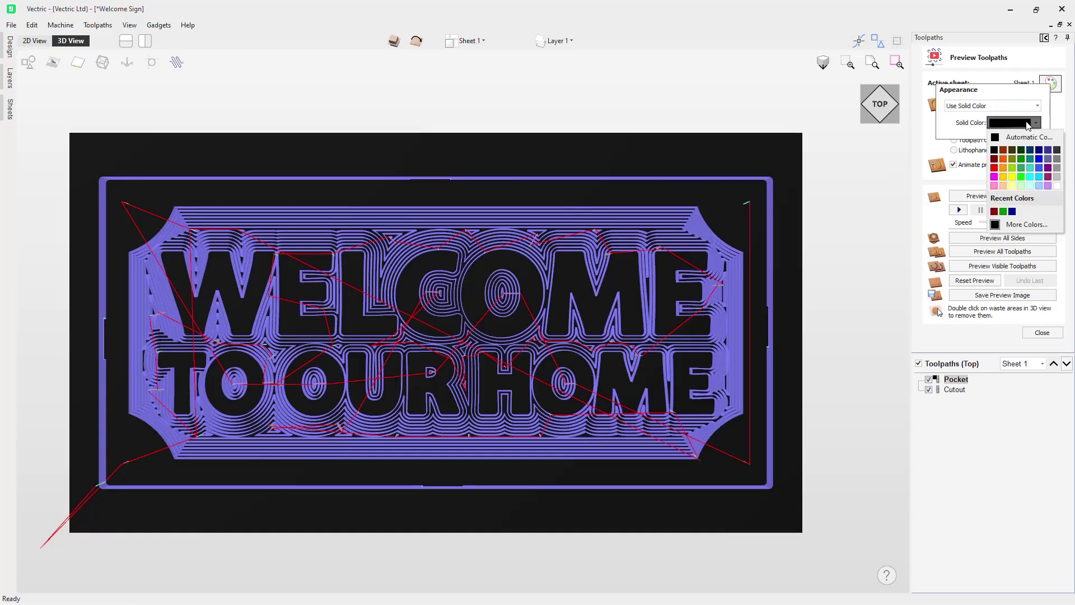
{"action": "left_click", "coordinate": [1021, 150]}
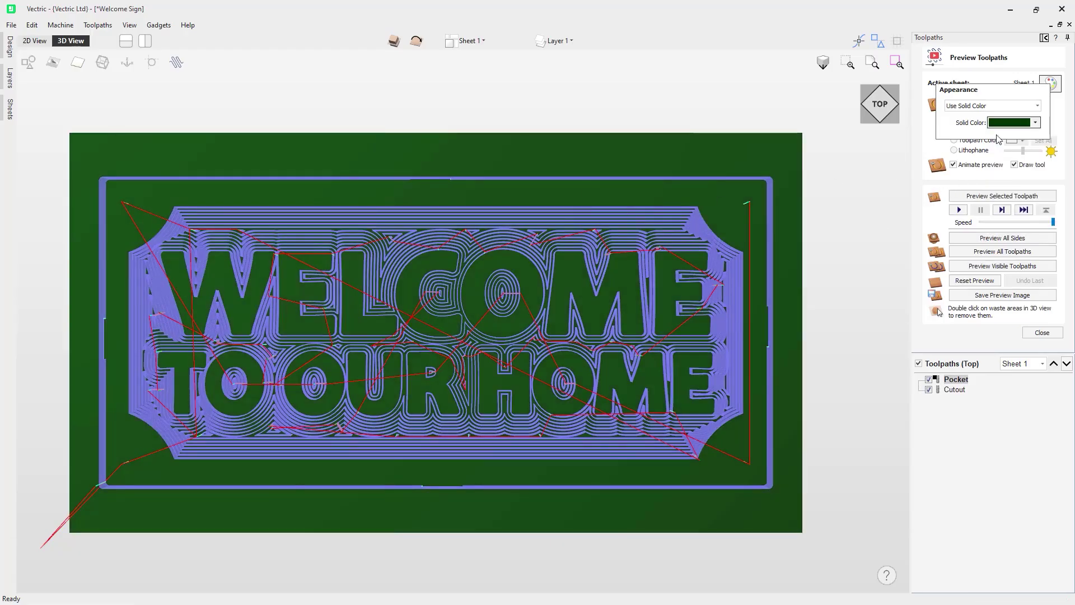
- Change the material's solid color to light purple, then to black
{"action": "left_click", "coordinate": [1022, 125]}
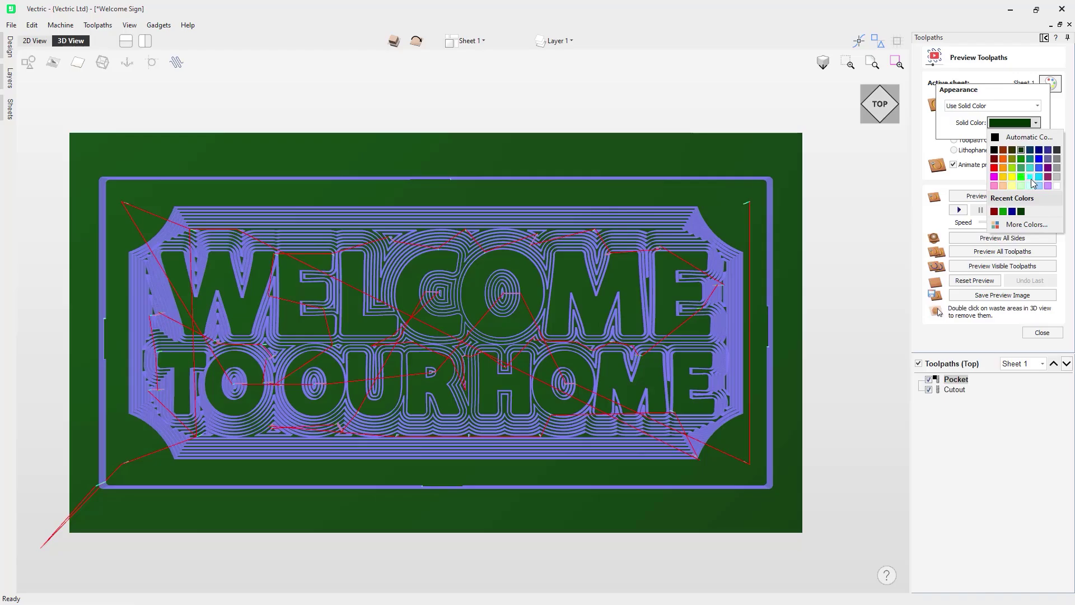
{"action": "left_click", "coordinate": [1048, 186]}
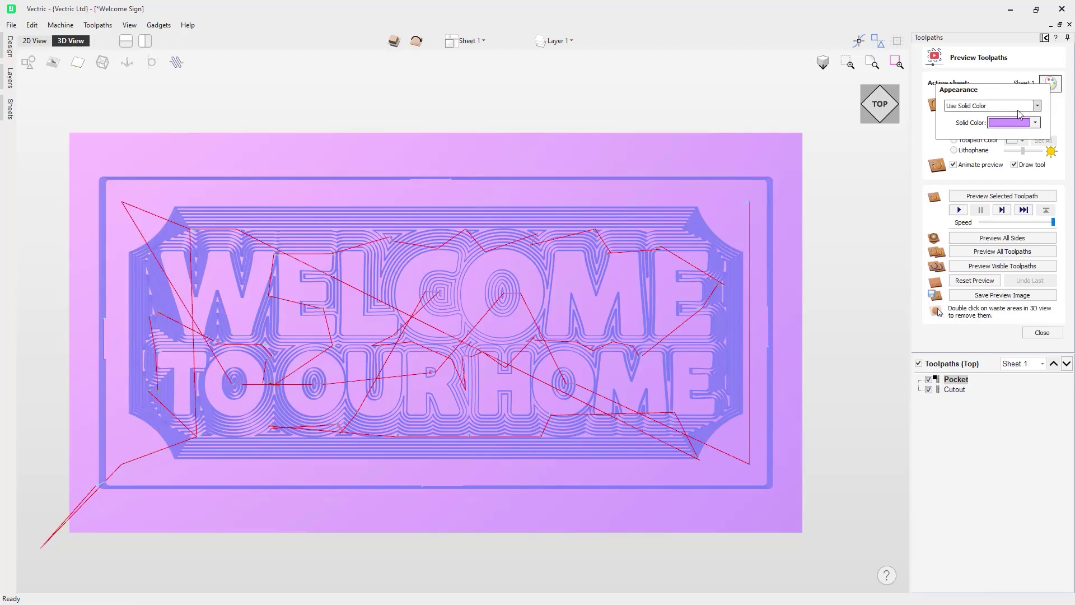
{"action": "left_click", "coordinate": [1003, 123]}
- Create a new material texture category named "Wood Custom"
{"action": "left_click", "coordinate": [1003, 105]}
{"action": "left_click", "coordinate": [1004, 105]}
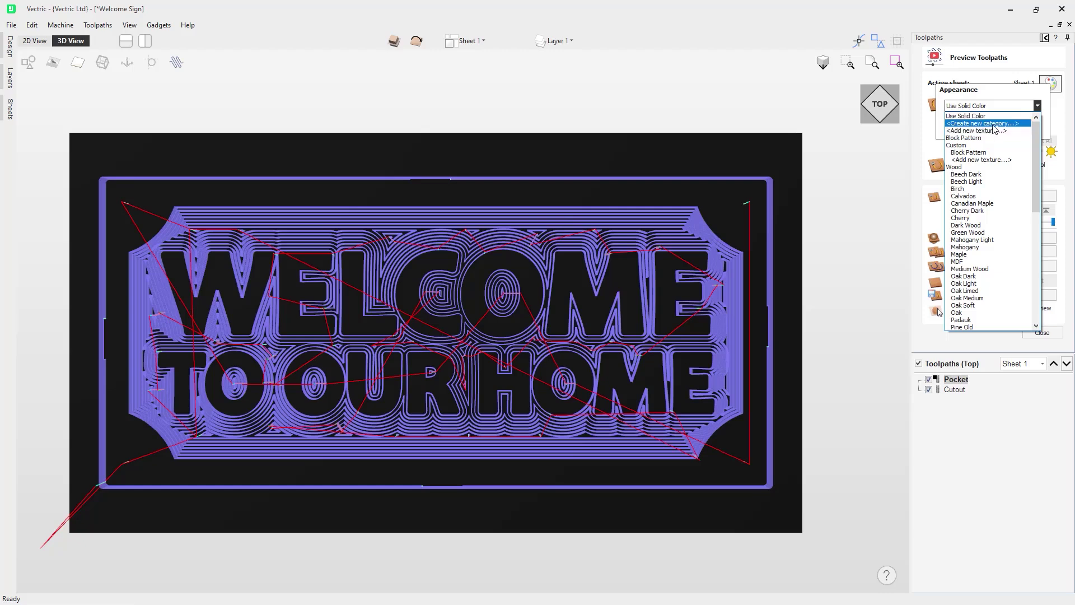
{"action": "left_click", "coordinate": [995, 123]}
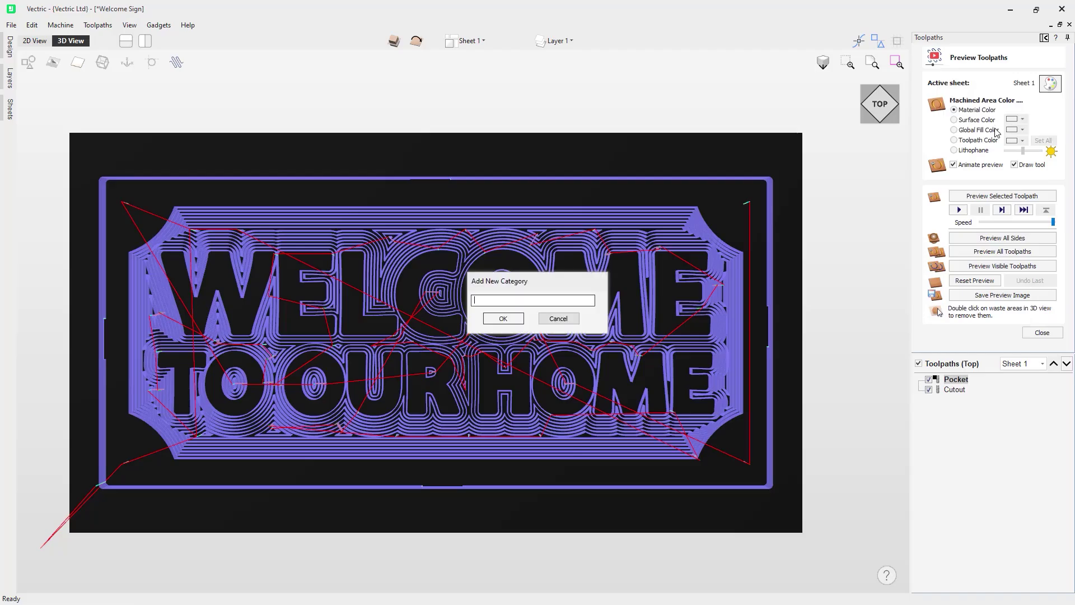
{"action": "type", "text": "Wood Custom"}
{"action": "left_click", "coordinate": [503, 318]}
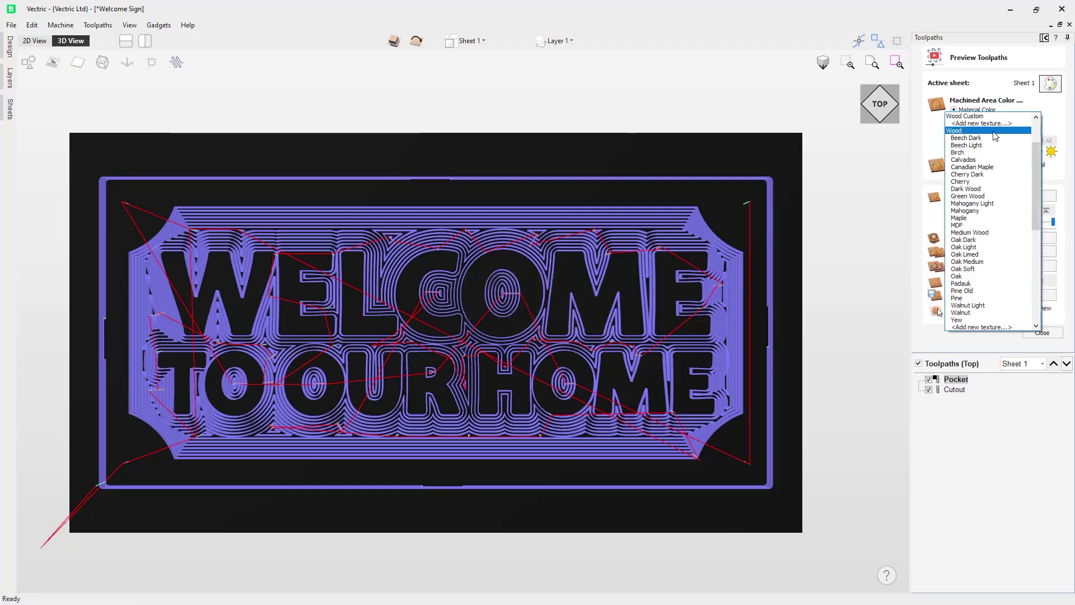
- Add the Block Pattern image from the Textures folder as a new texture in the Wood Custom category
{"action": "scroll", "coordinate": [994, 146], "scroll_direction": "up", "scroll_amount": 3}
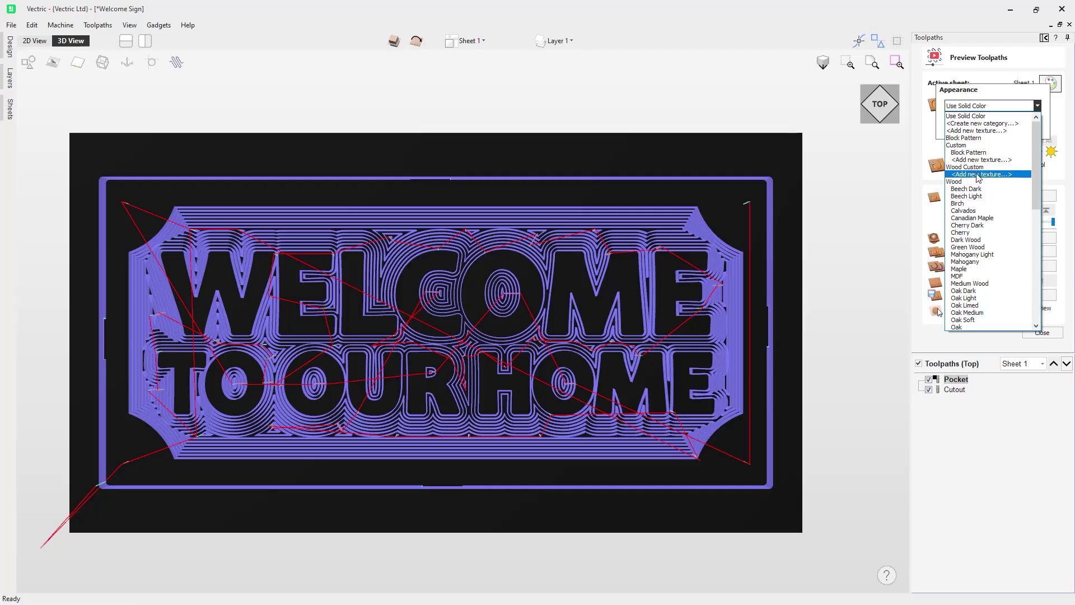
{"action": "left_click", "coordinate": [975, 178]}
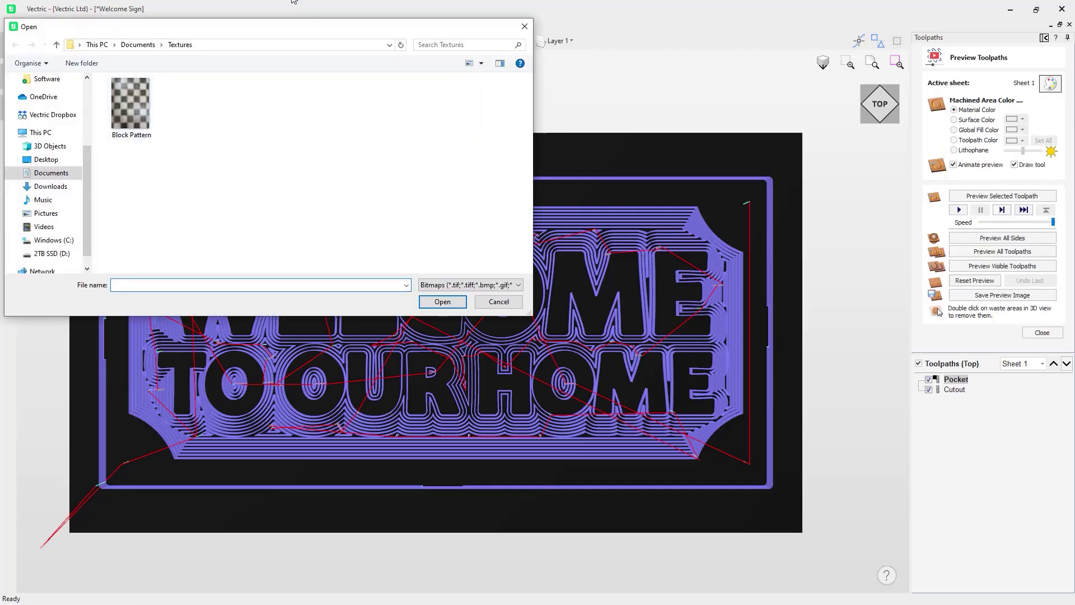
{"action": "left_click_drag", "start_coordinate": [303, 31], "coordinate": [415, 75]}
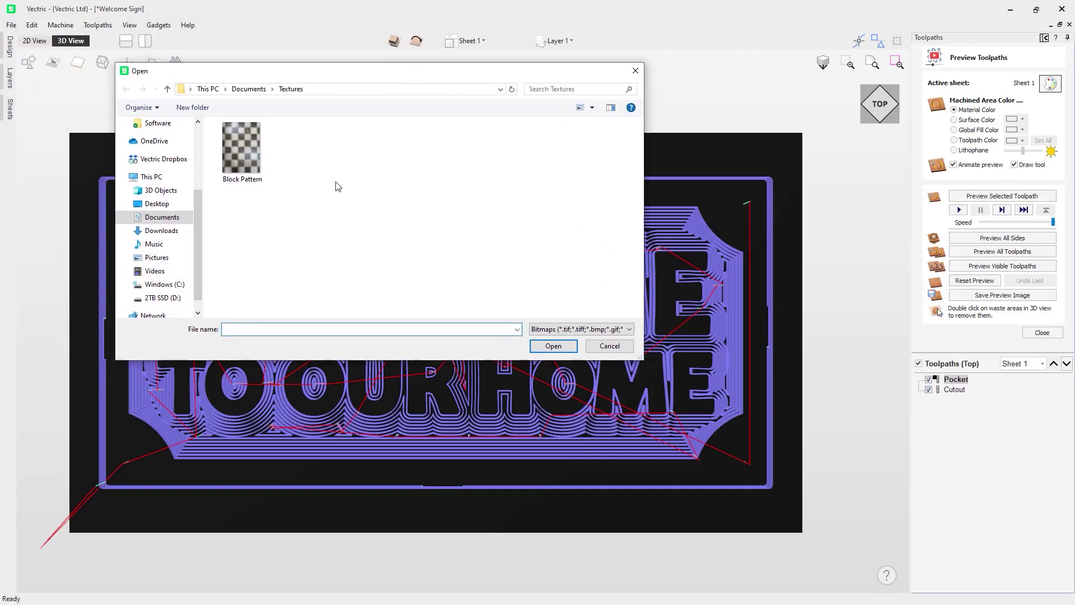
{"action": "mouse_move", "coordinate": [250, 166]}
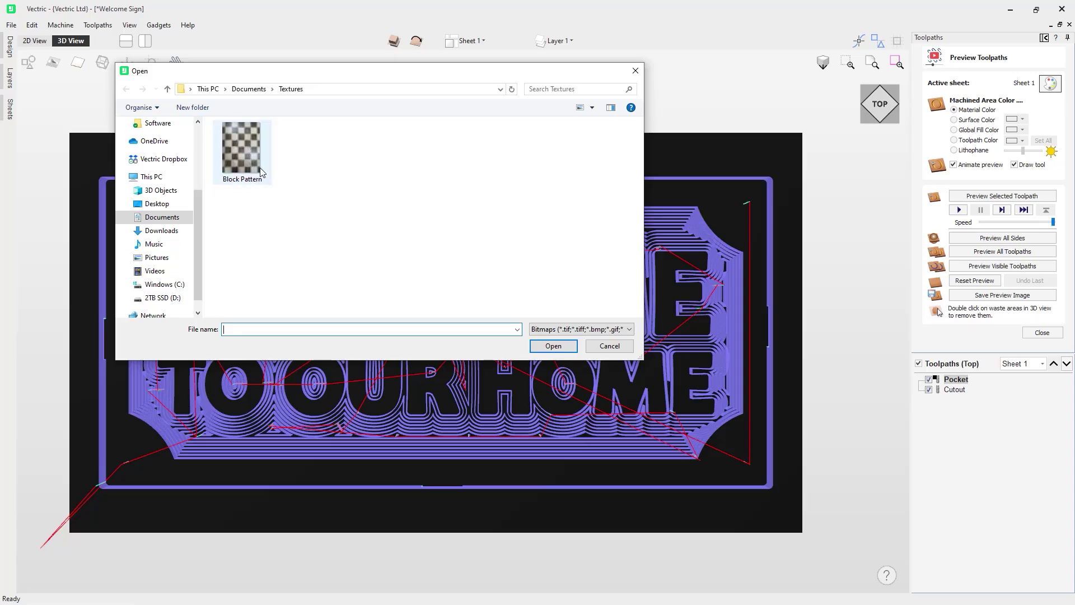
{"action": "double_click", "coordinate": [241, 156]}
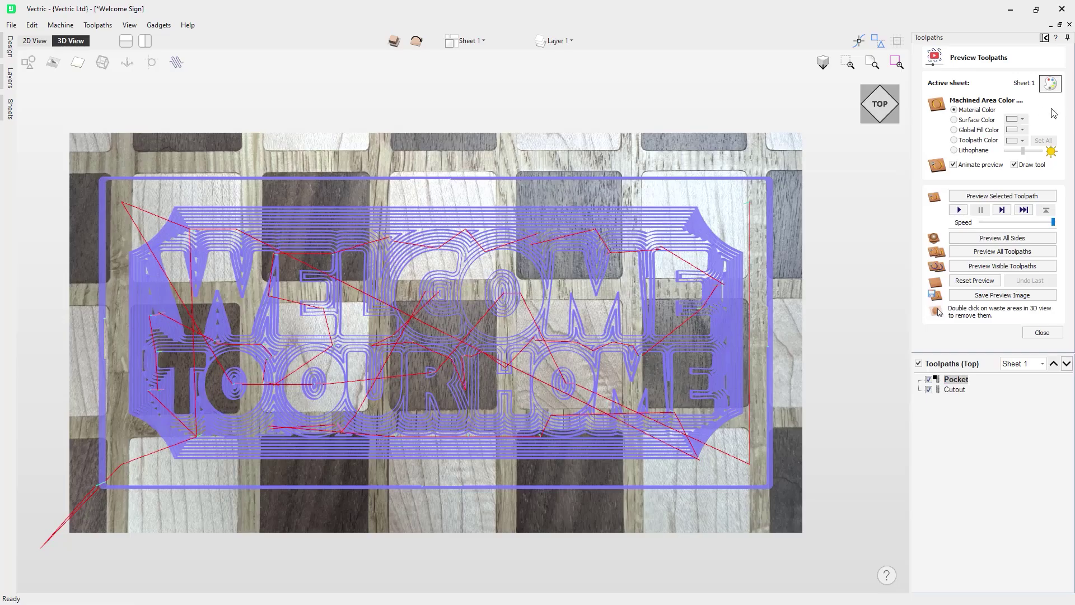
- Set the material appearance to Canadian Maple and run the preview of all toolpaths
{"action": "left_click", "coordinate": [1050, 84]}
{"action": "left_click", "coordinate": [1022, 106]}
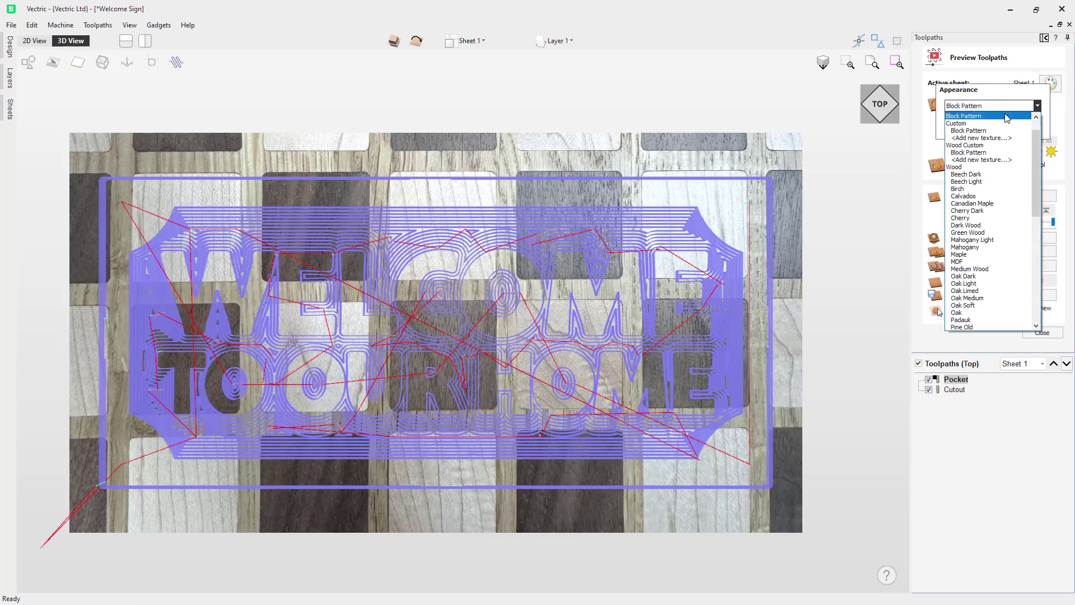
{"action": "left_click", "coordinate": [983, 203]}
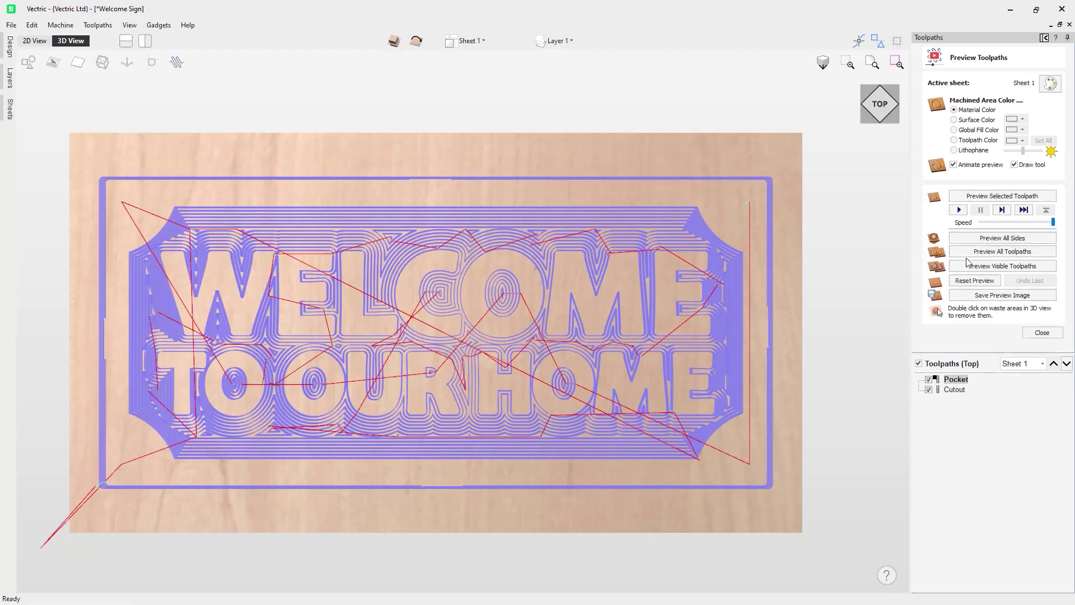
{"action": "left_click", "coordinate": [1002, 252]}
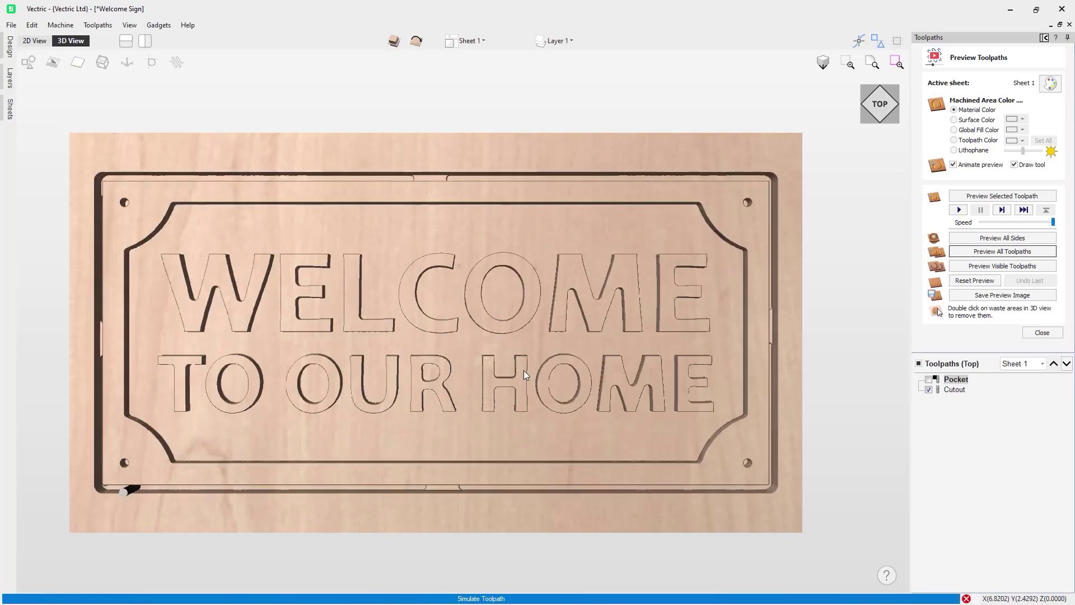
{"action": "mouse_move", "coordinate": [674, 327]}
{"action": "left_mouse_down"}
{"action": "mouse_move", "coordinate": [707, 303]}
{"action": "mouse_move", "coordinate": [676, 310]}
{"action": "left_mouse_up"}
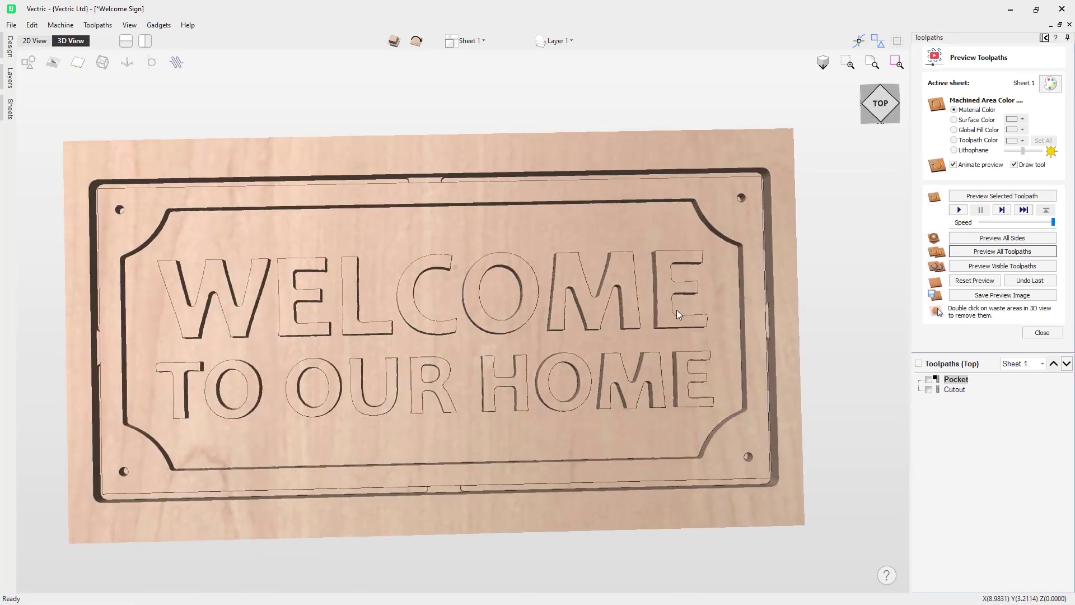
- Switch the machined area coloring to Surface Color, set it to dark red, and inspect the sign from the top
{"action": "left_click", "coordinate": [977, 121]}
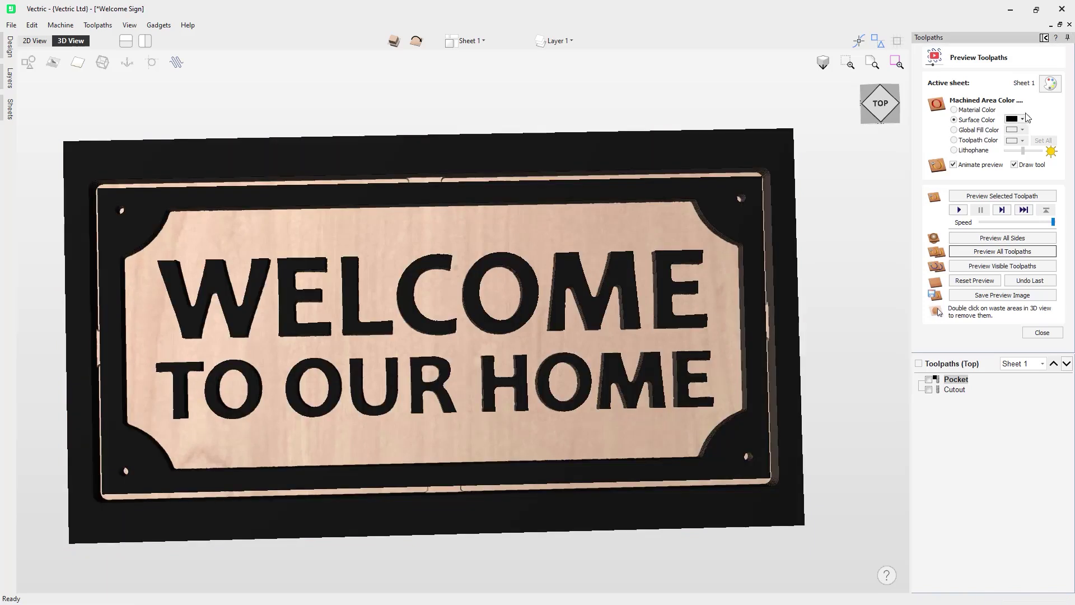
{"action": "mouse_move", "coordinate": [560, 280]}
{"action": "left_mouse_down"}
{"action": "mouse_move", "coordinate": [585, 261]}
{"action": "mouse_move", "coordinate": [574, 300]}
{"action": "mouse_move", "coordinate": [560, 284]}
{"action": "left_mouse_up"}
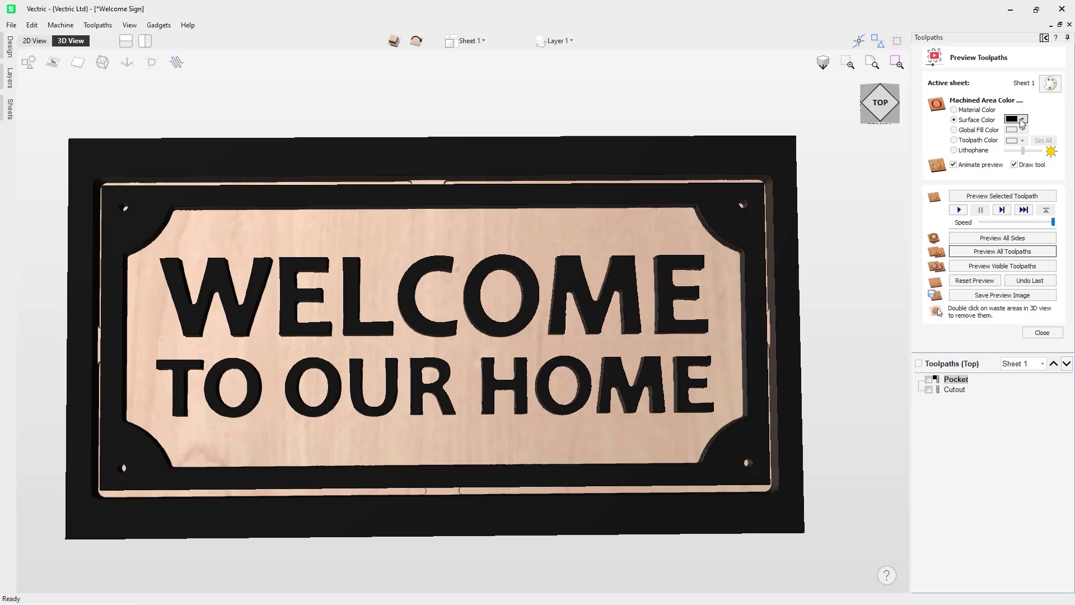
{"action": "left_click", "coordinate": [1022, 120]}
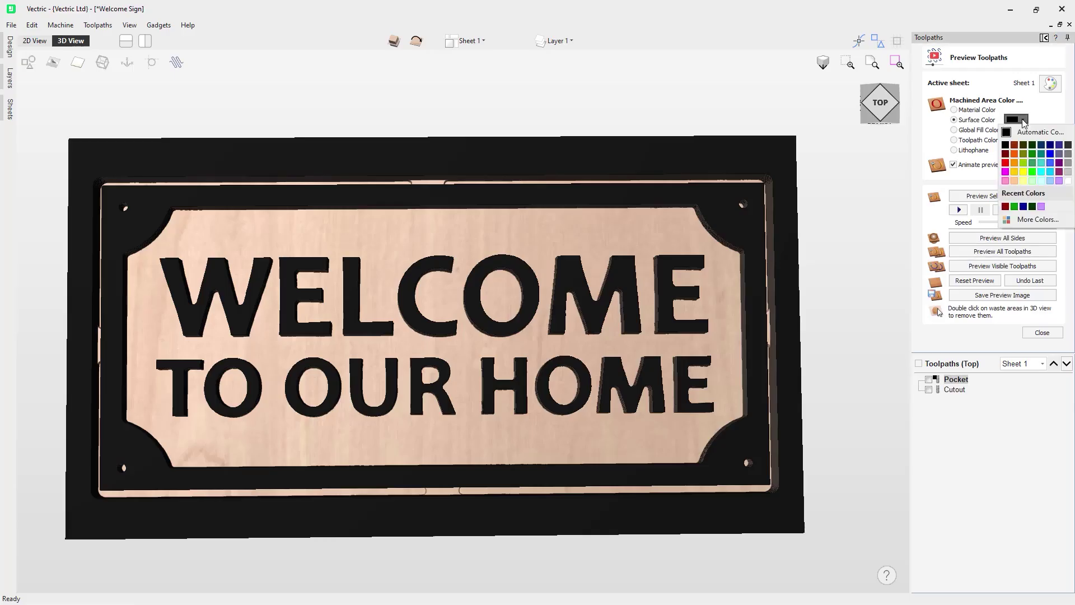
{"action": "left_click", "coordinate": [1009, 158]}
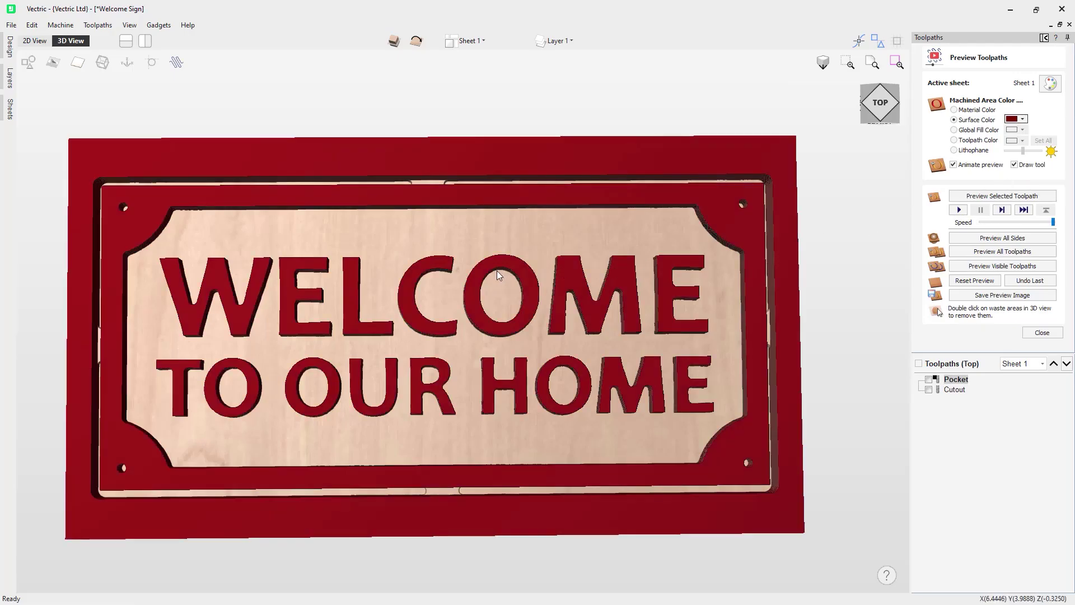
{"action": "left_click", "coordinate": [891, 115]}
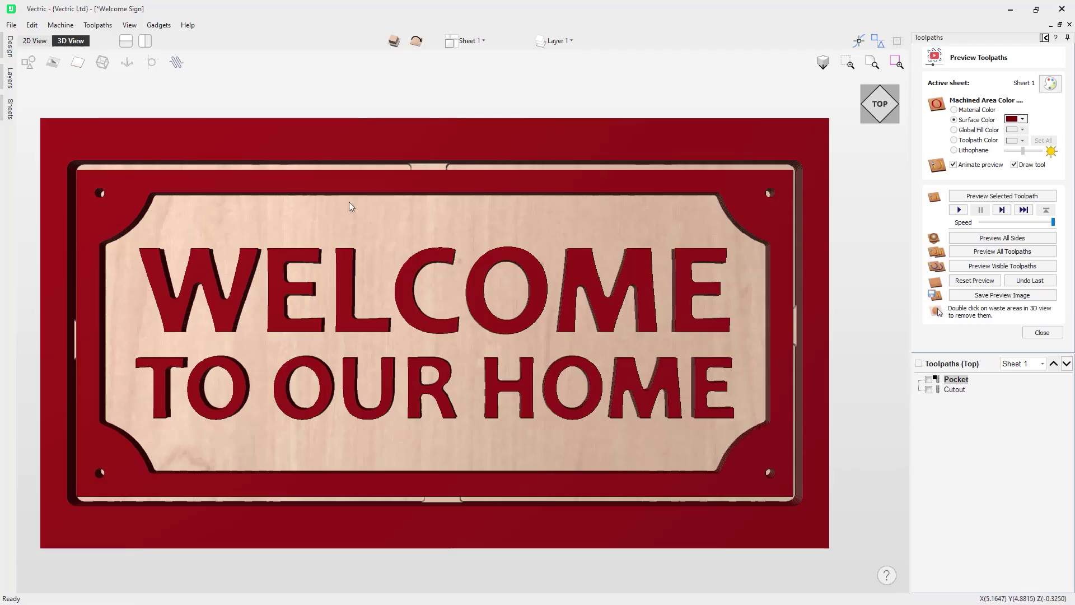
- Switch the machined area coloring to Global Fill Color and inspect the filled areas at an angle
{"action": "left_click", "coordinate": [984, 133]}
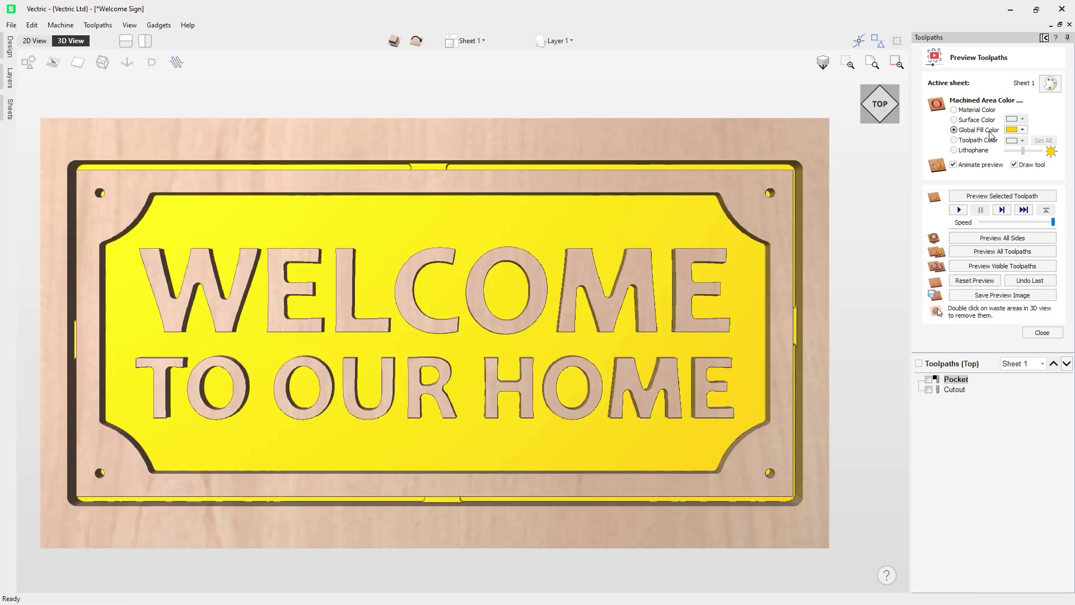
{"action": "left_click_drag", "start_coordinate": [594, 232], "coordinate": [548, 222]}
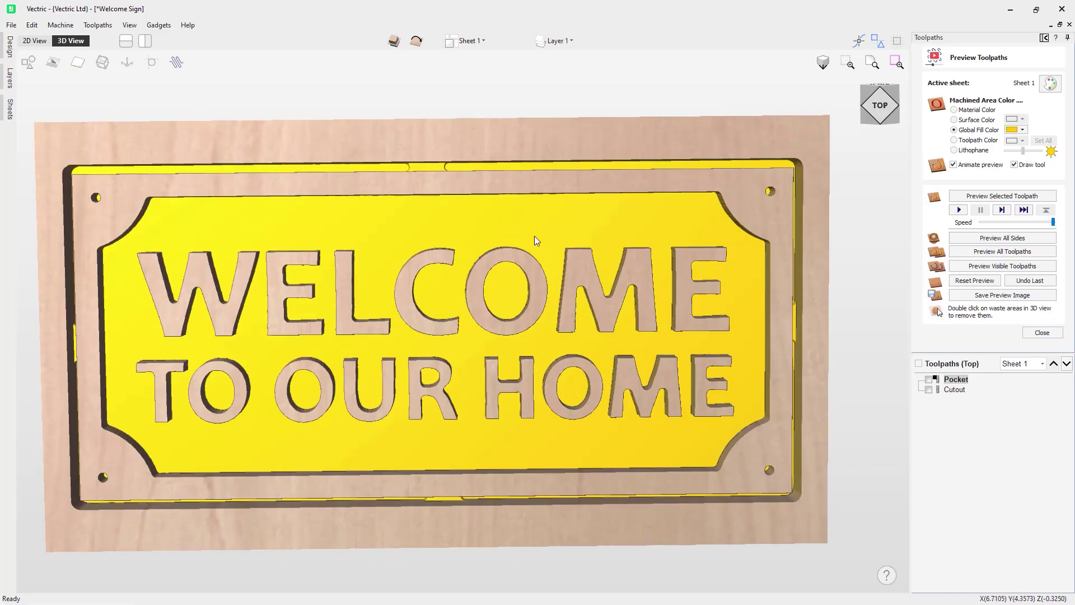
- Switch the machined area coloring to Toolpath Color and set the Cutout toolpath's color to red
{"action": "left_click", "coordinate": [980, 142]}
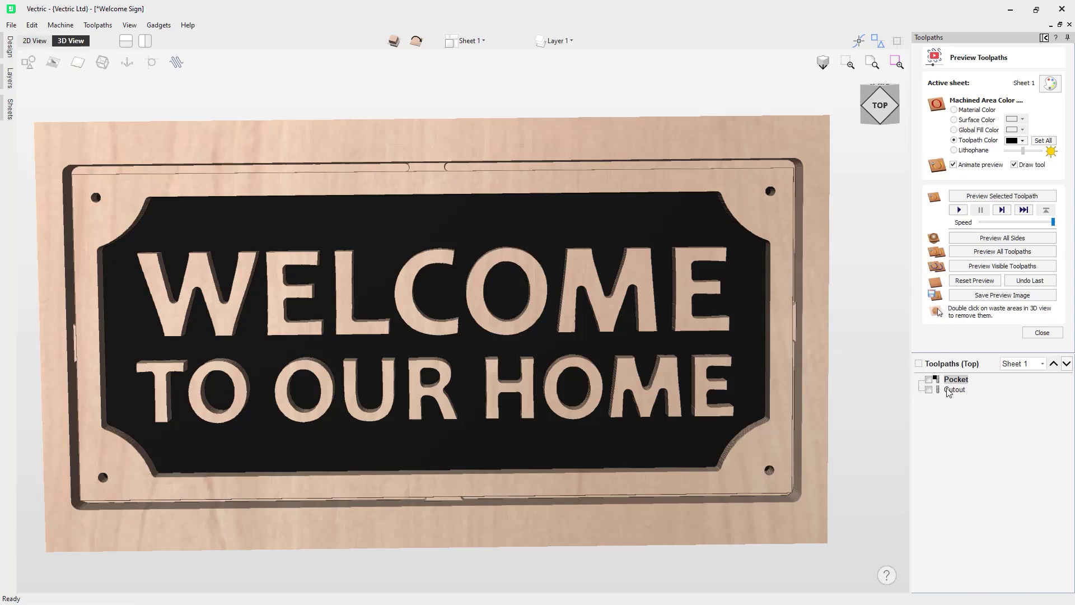
{"action": "mouse_move", "coordinate": [958, 385]}
{"action": "left_click", "coordinate": [958, 392]}
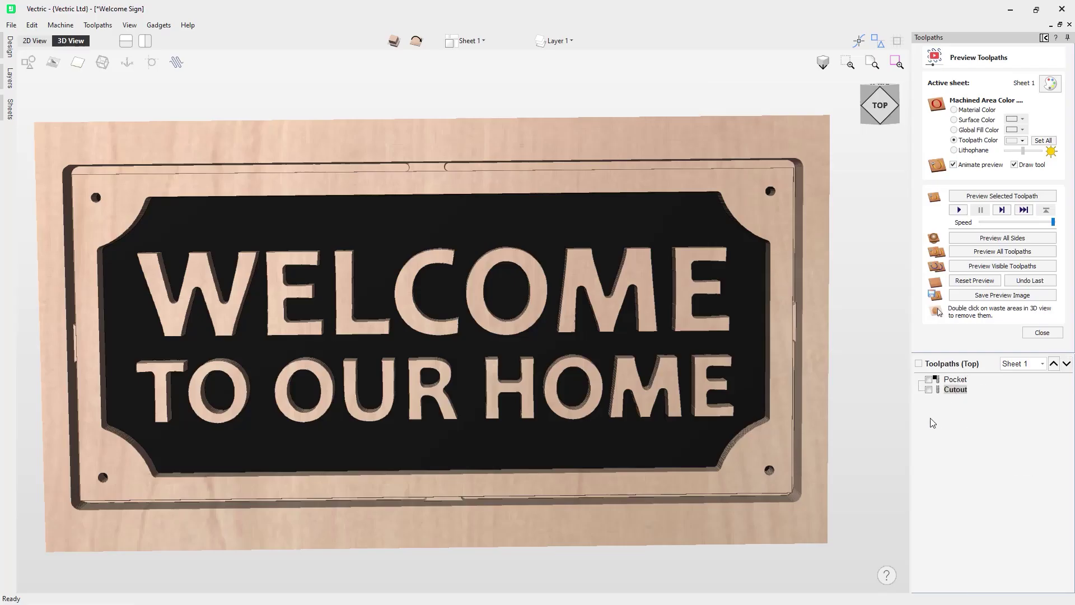
{"action": "left_click", "coordinate": [1022, 140]}
{"action": "left_click", "coordinate": [1006, 184]}
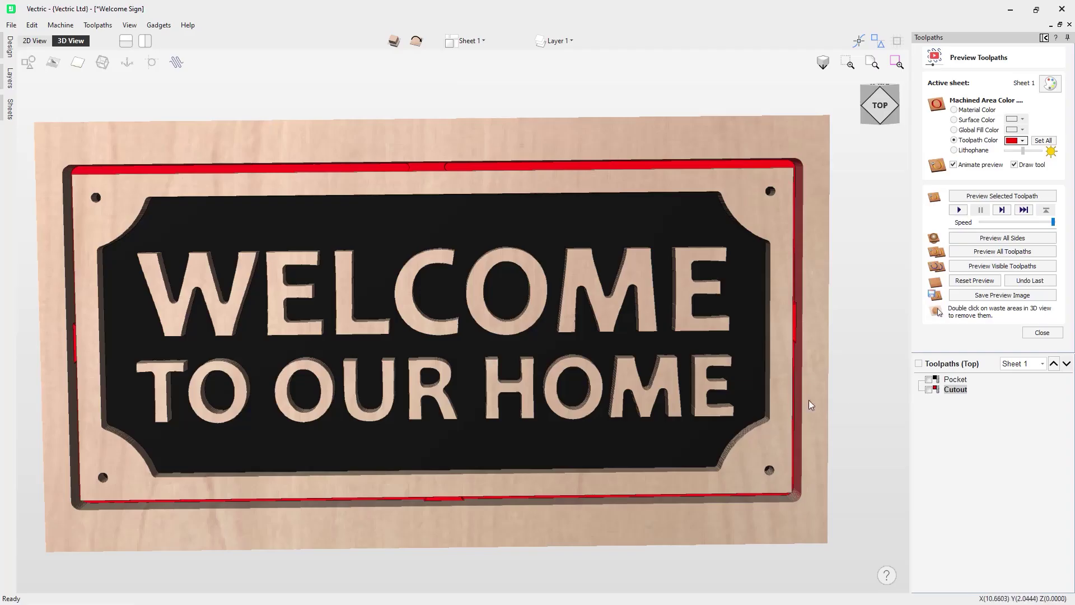
- Set the Pocket toolpath's color to blue and inspect the sign at a slight angle
{"action": "left_click_drag", "start_coordinate": [735, 368], "coordinate": [608, 328]}
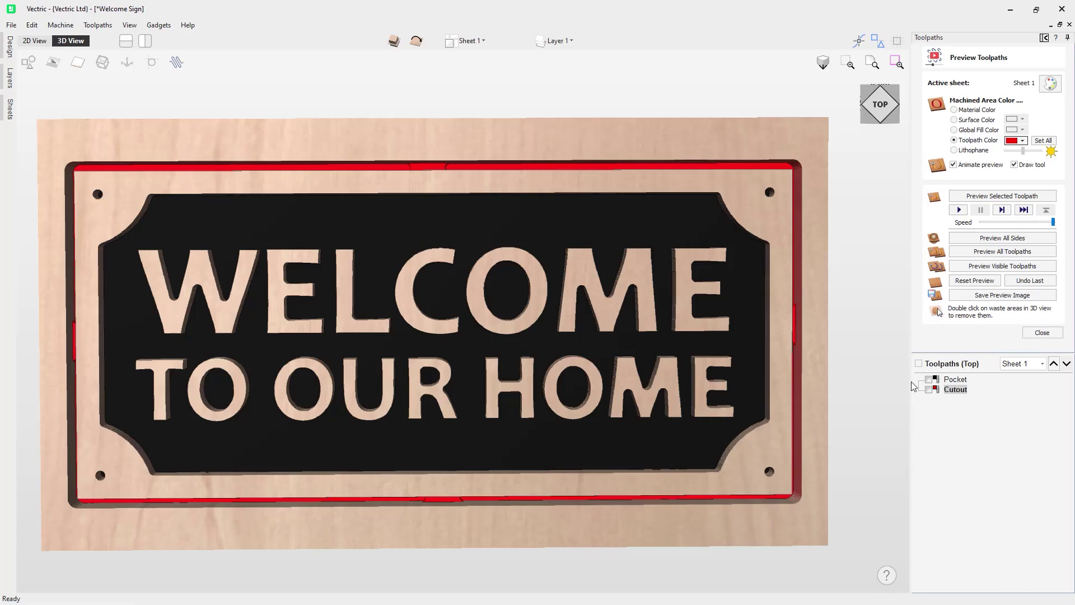
{"action": "left_click", "coordinate": [963, 383]}
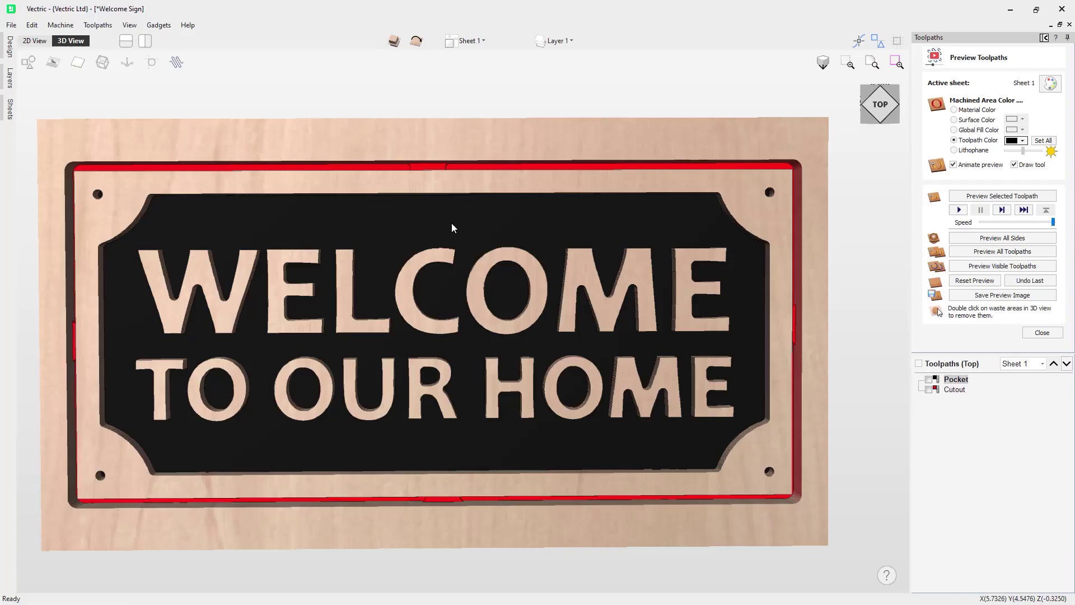
{"action": "left_click", "coordinate": [1022, 141]}
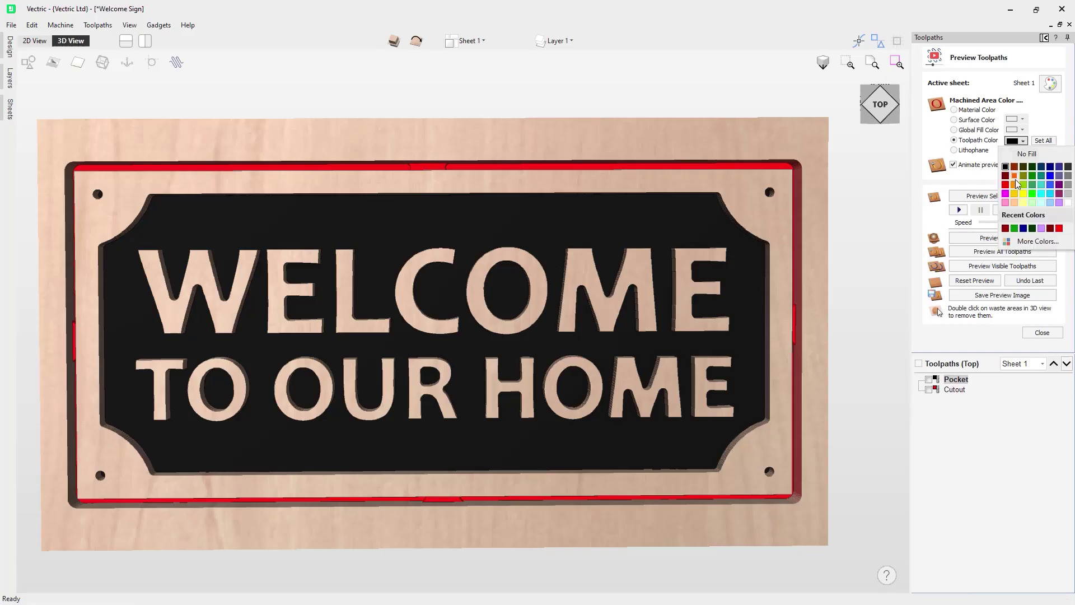
{"action": "left_click", "coordinate": [1051, 177]}
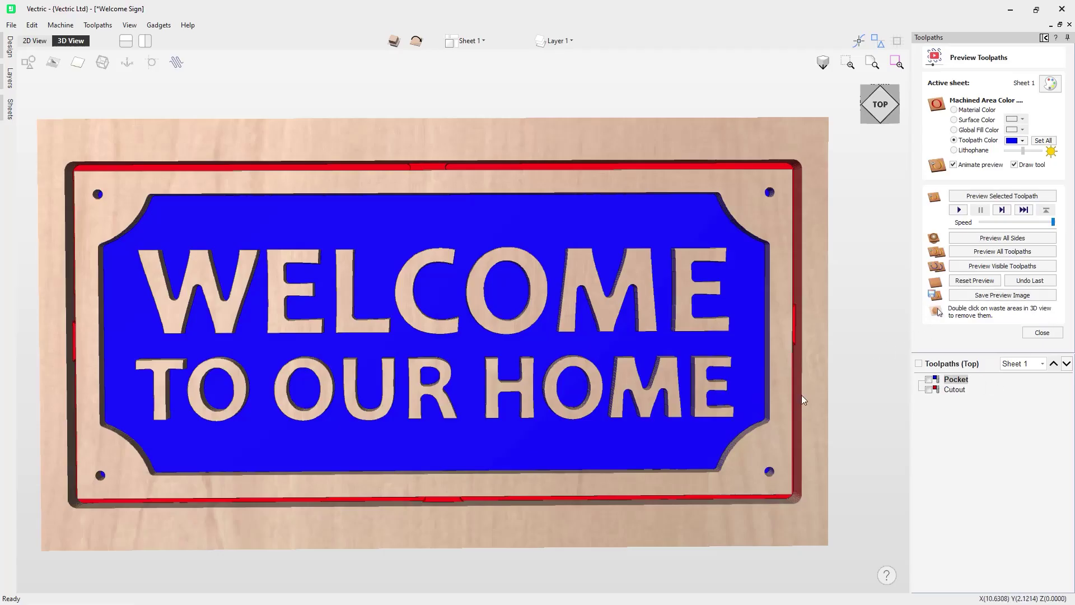
{"action": "left_click_drag", "start_coordinate": [751, 415], "coordinate": [746, 406]}
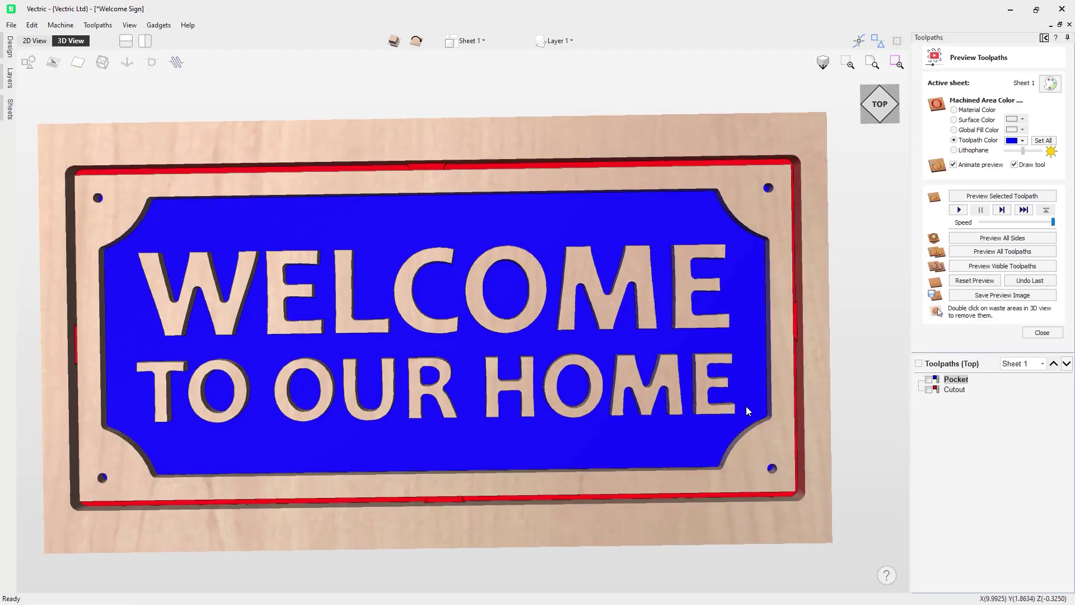
- Try the Lithophane coloring, return to Toolpath Color, and view the sign from the top
{"action": "left_click", "coordinate": [976, 154]}
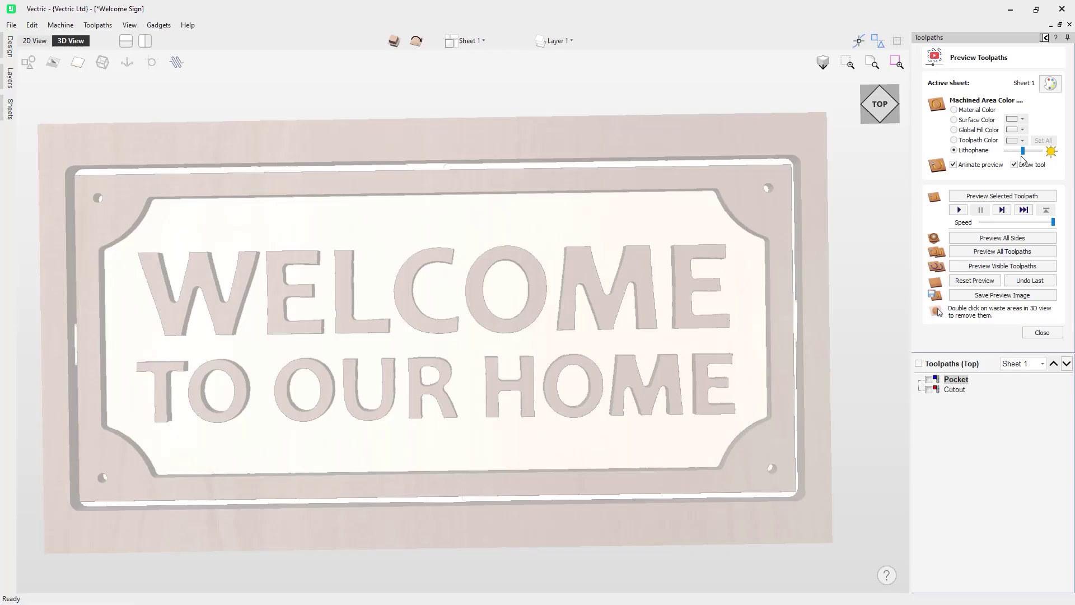
{"action": "left_click", "coordinate": [982, 142]}
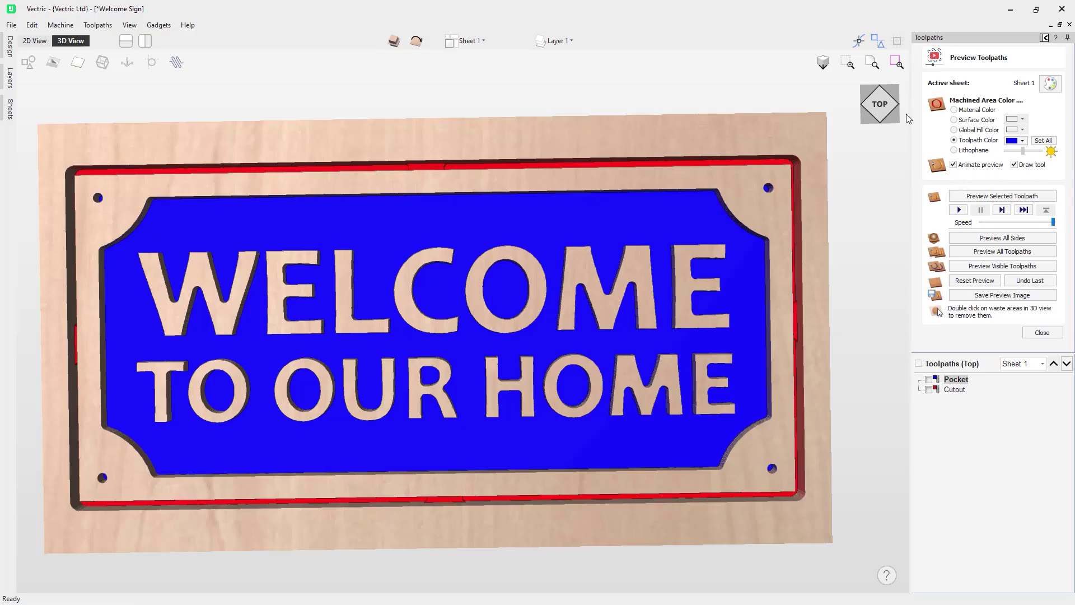
{"action": "left_click", "coordinate": [880, 106]}
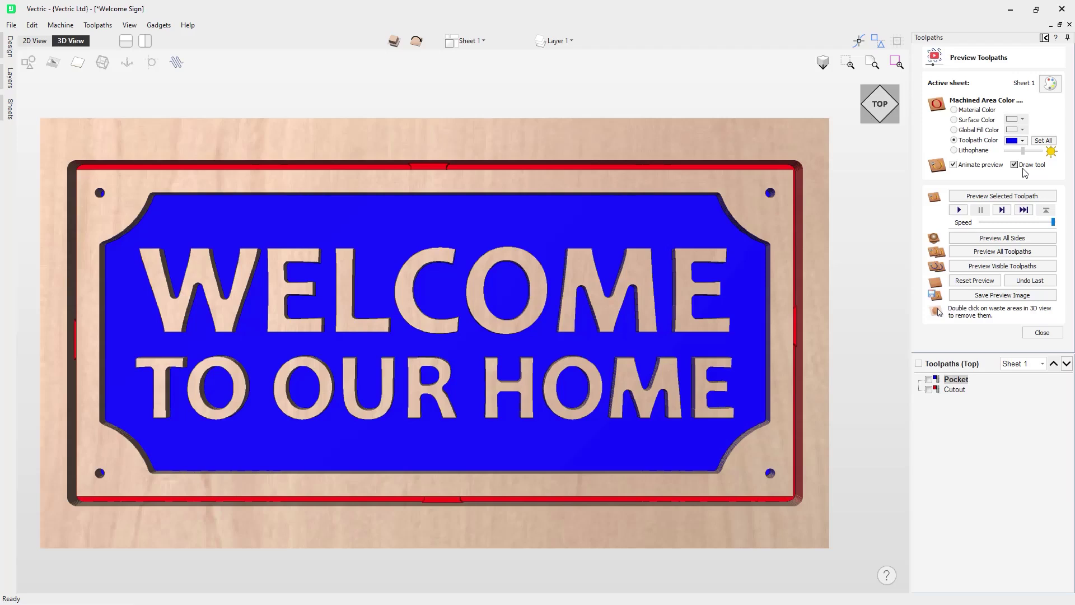
- Reset the preview and set the Pocket toolpath's color to black
{"action": "mouse_move", "coordinate": [961, 381]}
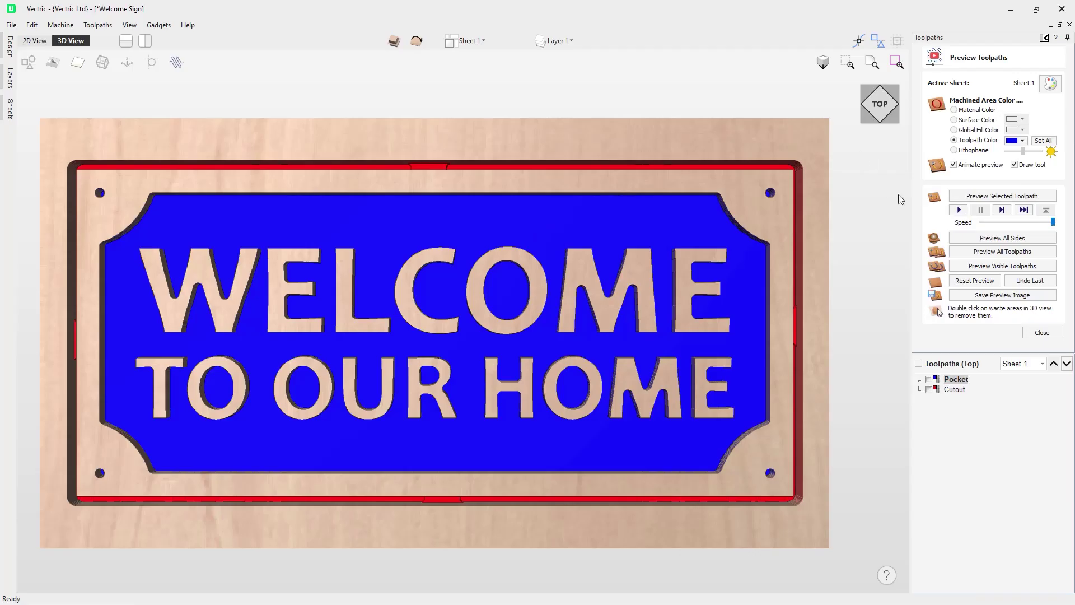
{"action": "left_click", "coordinate": [975, 280]}
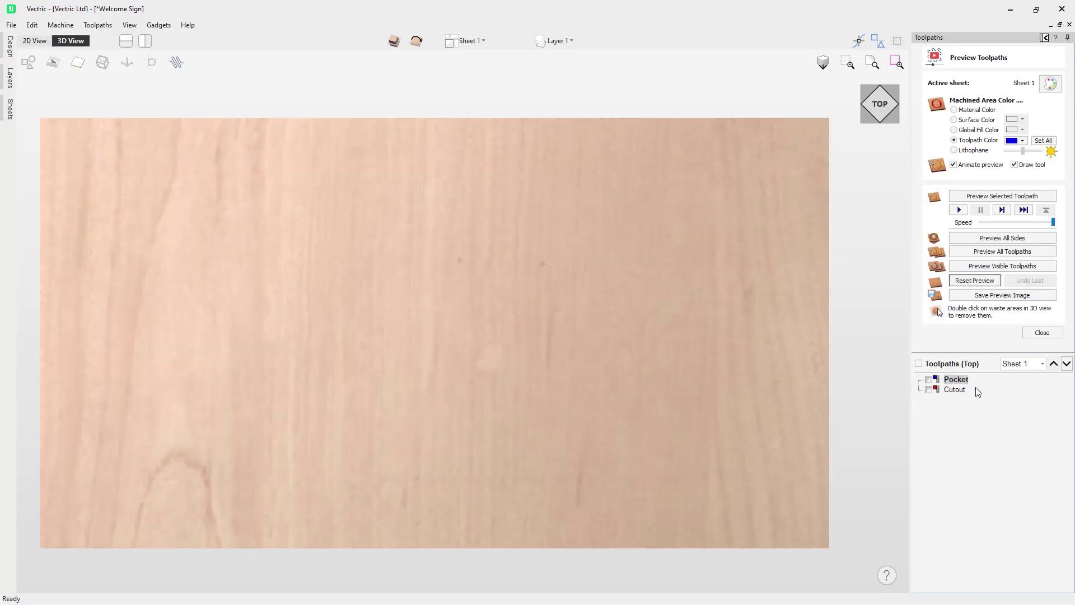
{"action": "left_click", "coordinate": [1022, 141]}
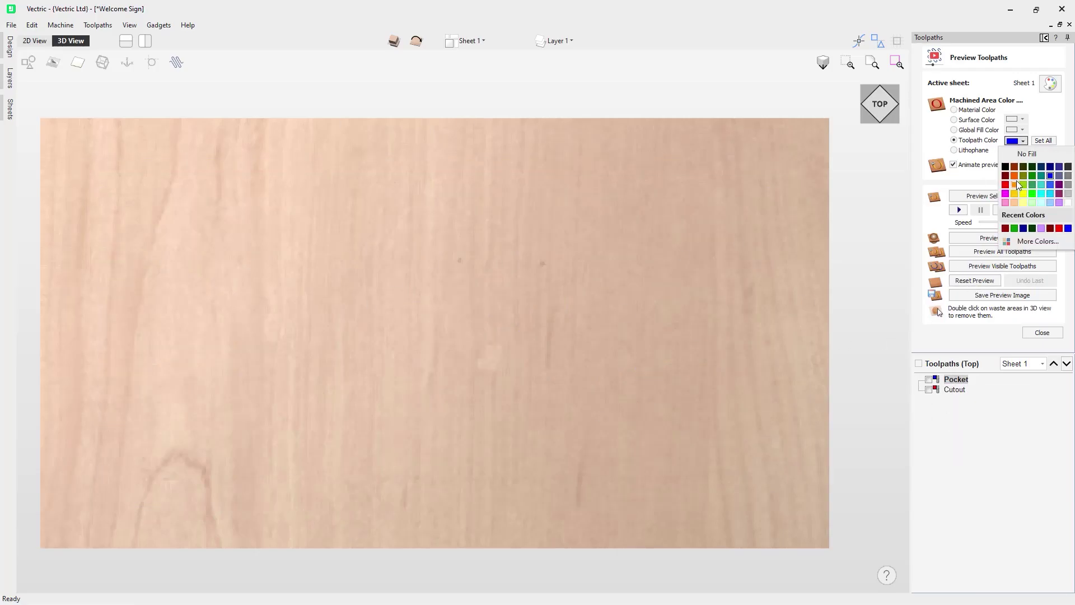
{"action": "left_click", "coordinate": [1006, 166]}
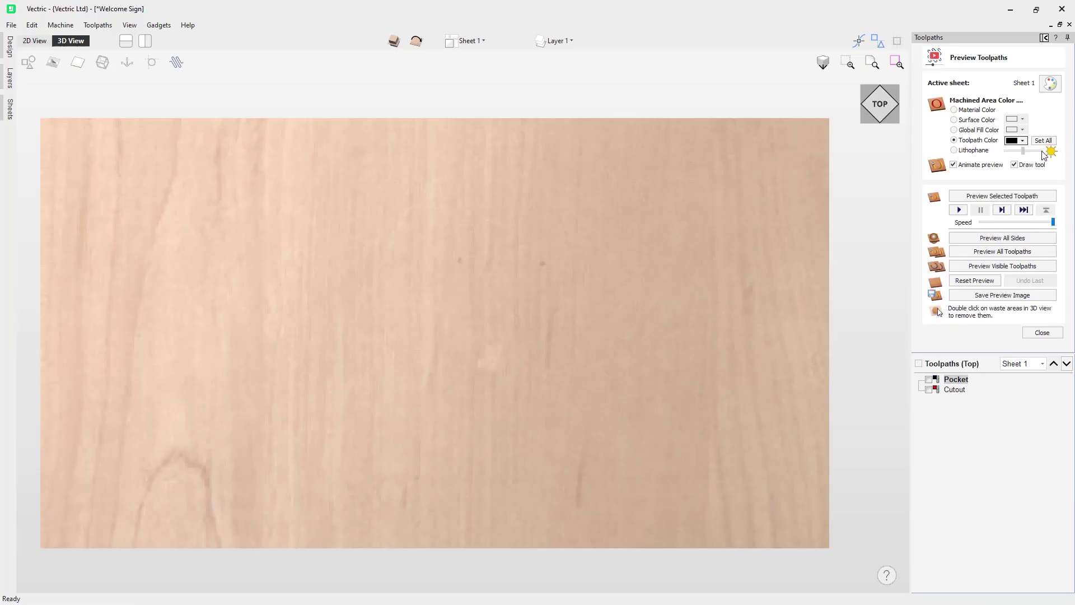
- Lower the preview speed and run the animated preview of the Pocket toolpath
{"action": "left_click", "coordinate": [1037, 223]}
{"action": "left_click_drag", "start_coordinate": [1046, 224], "coordinate": [1000, 229]}
{"action": "left_click", "coordinate": [1008, 197]}
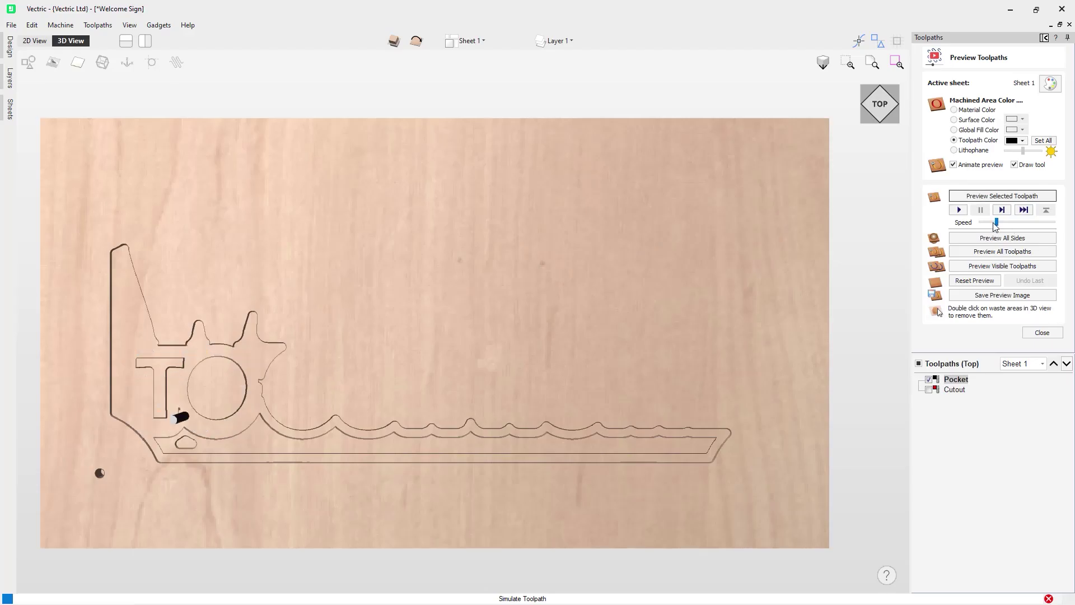
- Vary the speed of the running Pocket simulation, raise it to maximum, and inspect the carved pocket at an angle
{"action": "left_click_drag", "start_coordinate": [996, 225], "coordinate": [1033, 227]}
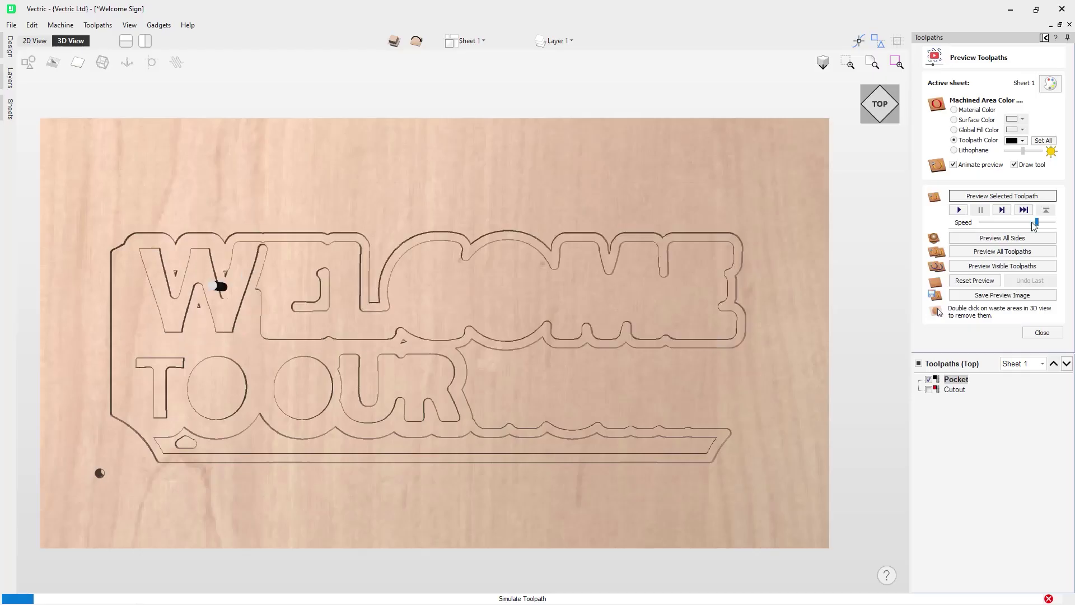
{"action": "left_click_drag", "start_coordinate": [1031, 225], "coordinate": [984, 225]}
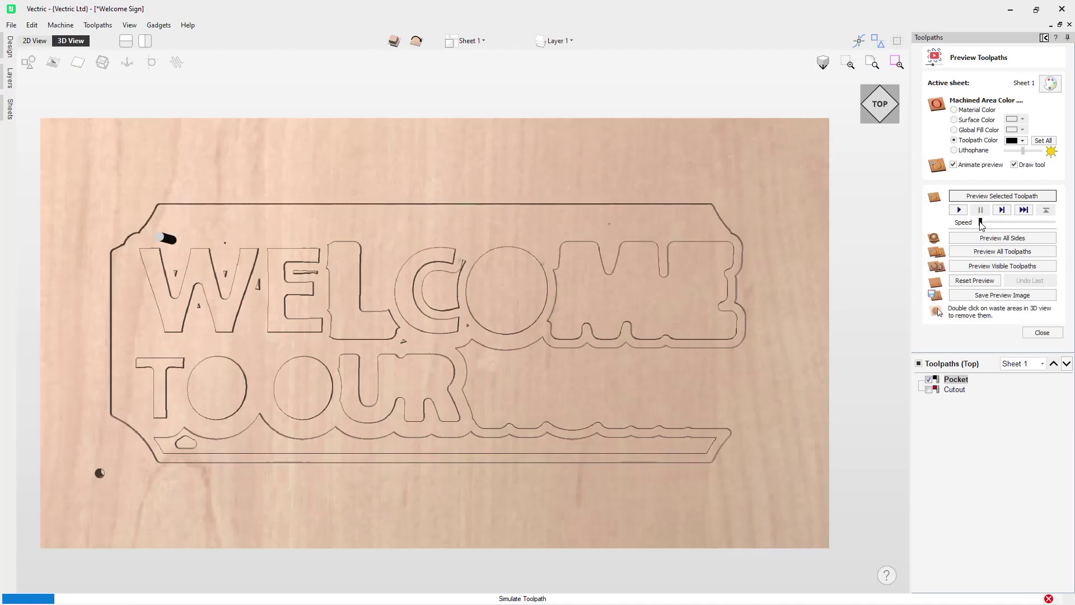
{"action": "left_click_drag", "start_coordinate": [982, 224], "coordinate": [1050, 228]}
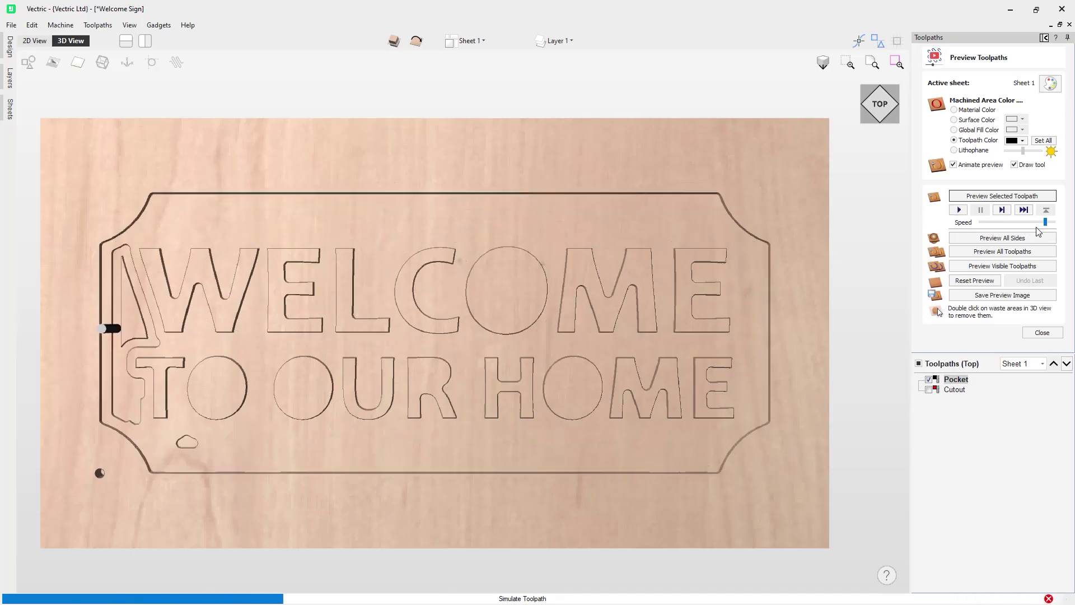
{"action": "left_click_drag", "start_coordinate": [1045, 222], "coordinate": [1054, 222]}
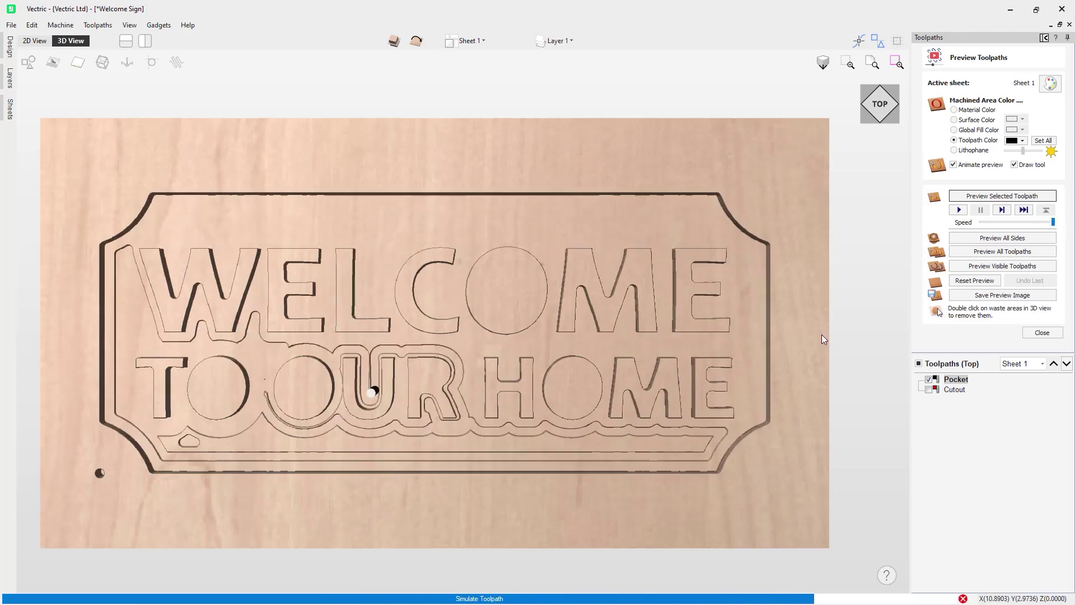
{"action": "left_click_drag", "start_coordinate": [609, 356], "coordinate": [506, 245]}
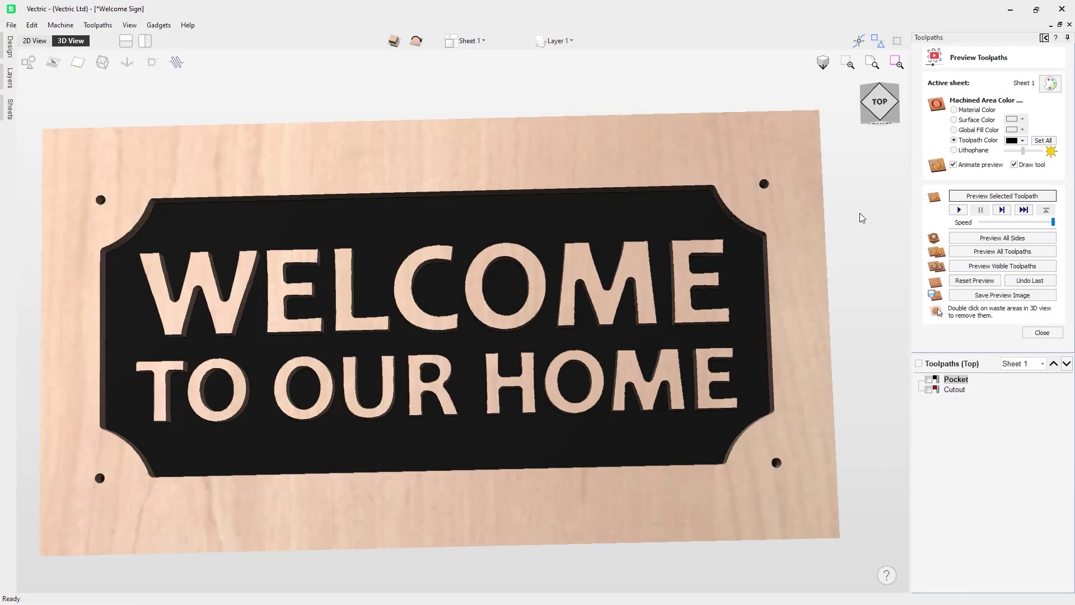
- Turn off Draw tool and preview the Pocket toolpath again on a reset material block
{"action": "left_click", "coordinate": [1024, 167]}
{"action": "left_click", "coordinate": [975, 280]}
{"action": "left_click", "coordinate": [1002, 196]}
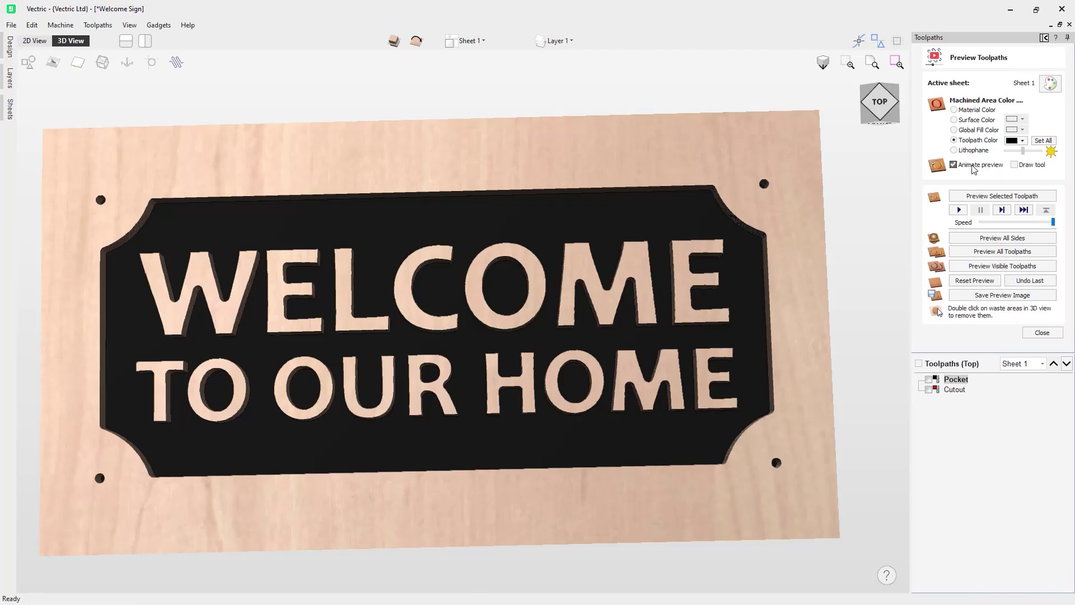
- Switch Animate preview off and on again, and re-enable Draw tool
{"action": "left_click", "coordinate": [953, 165]}
{"action": "left_click", "coordinate": [986, 166]}
{"action": "left_click", "coordinate": [1013, 165]}
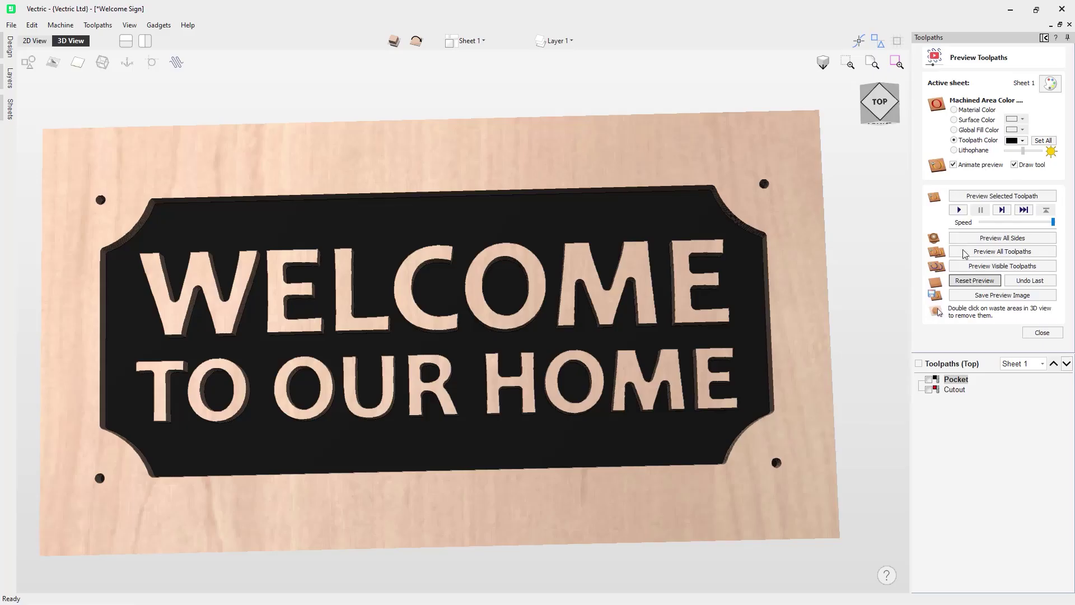
- Reset the preview to the uncut block and preview only the Cutout toolpath from the top
{"action": "left_click", "coordinate": [969, 280]}
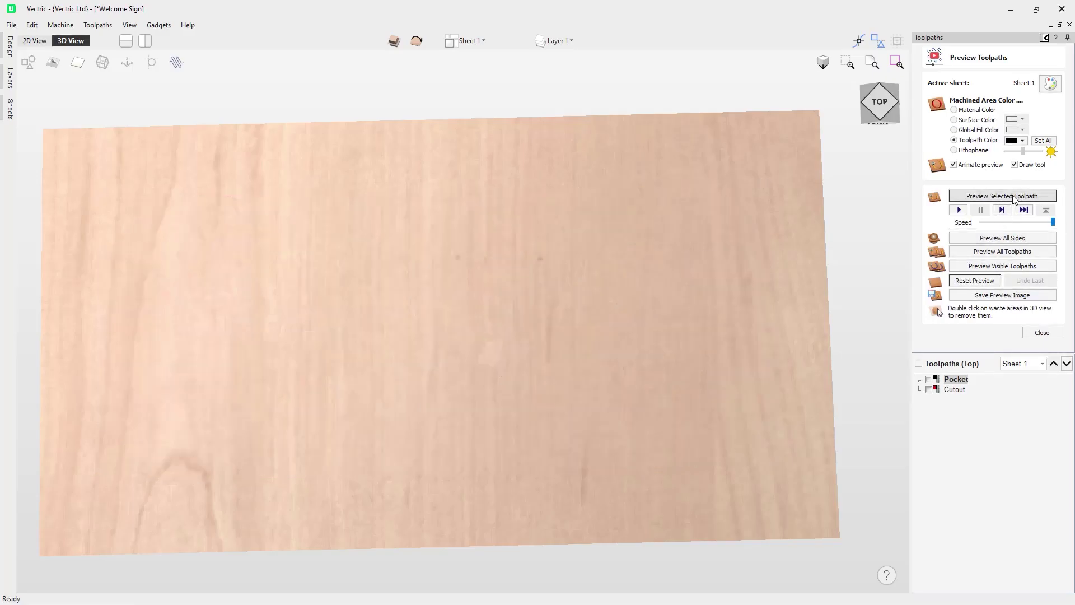
{"action": "left_click", "coordinate": [880, 102]}
{"action": "left_click", "coordinate": [972, 281]}
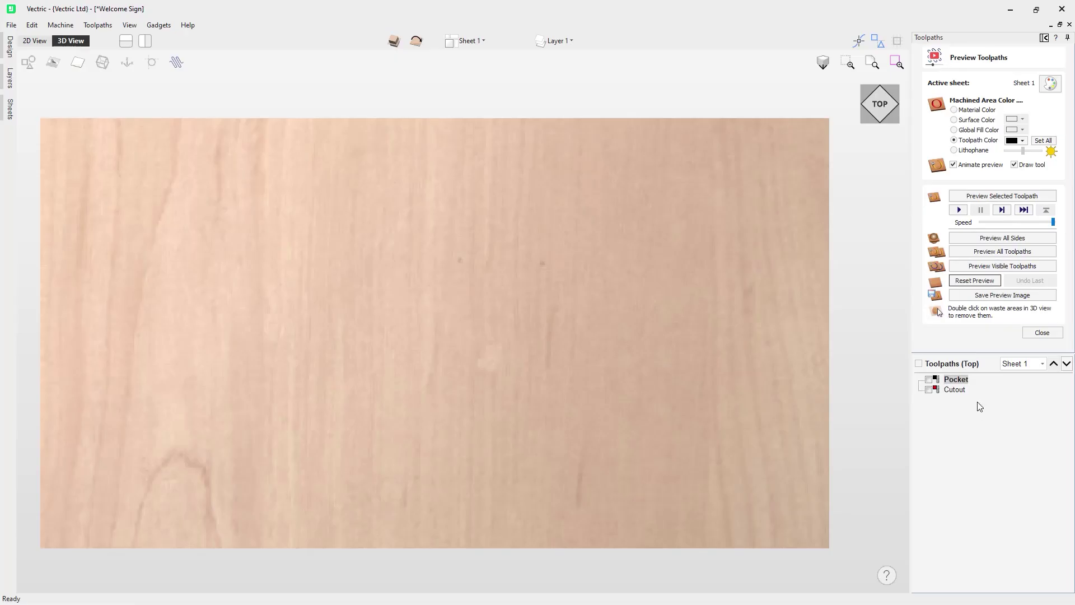
{"action": "left_click", "coordinate": [954, 390]}
{"action": "left_click", "coordinate": [956, 381]}
{"action": "left_click", "coordinate": [958, 390]}
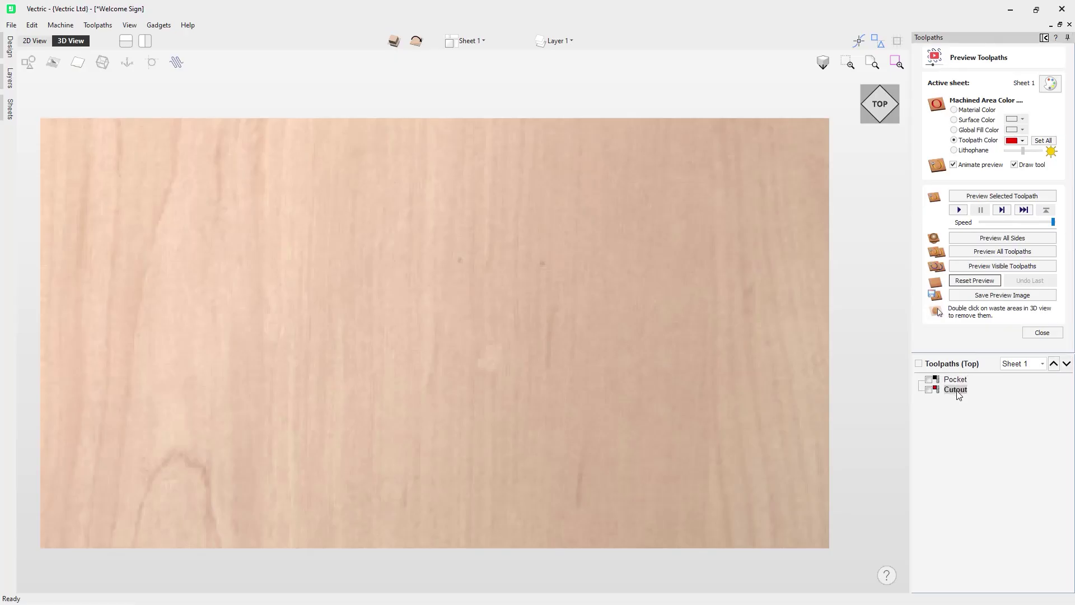
{"action": "left_click", "coordinate": [1013, 199]}
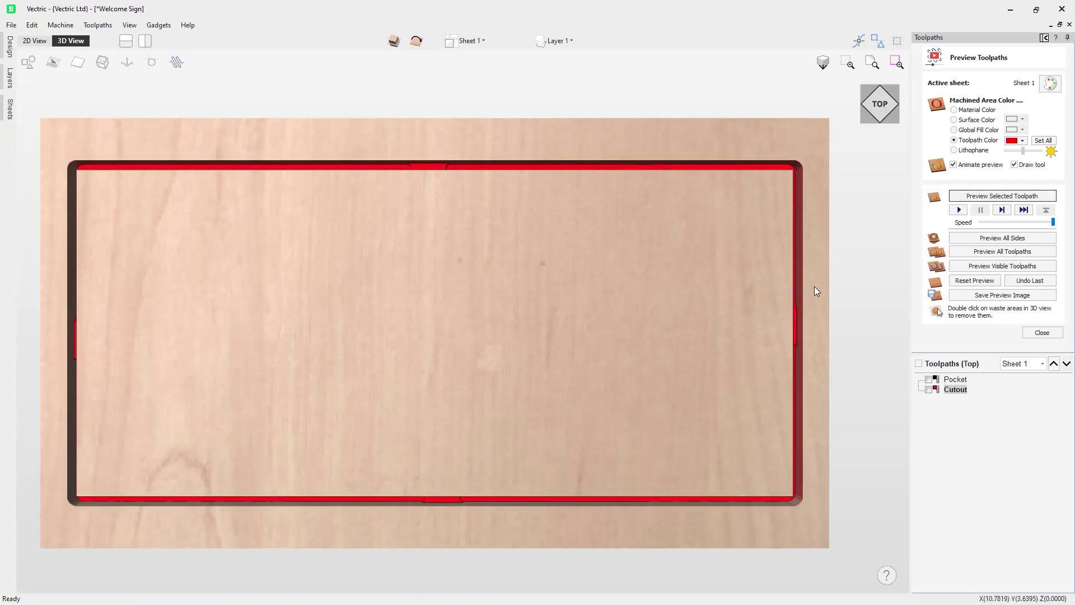
- Reset the preview and run the preview of all toolpaths
{"action": "left_click", "coordinate": [956, 380]}
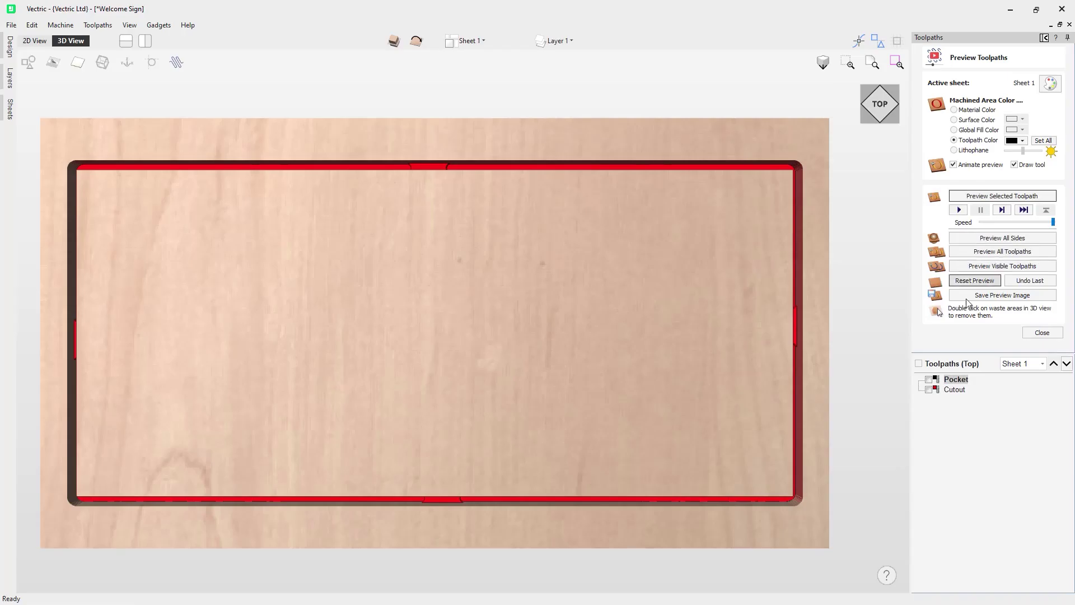
{"action": "left_click", "coordinate": [976, 281]}
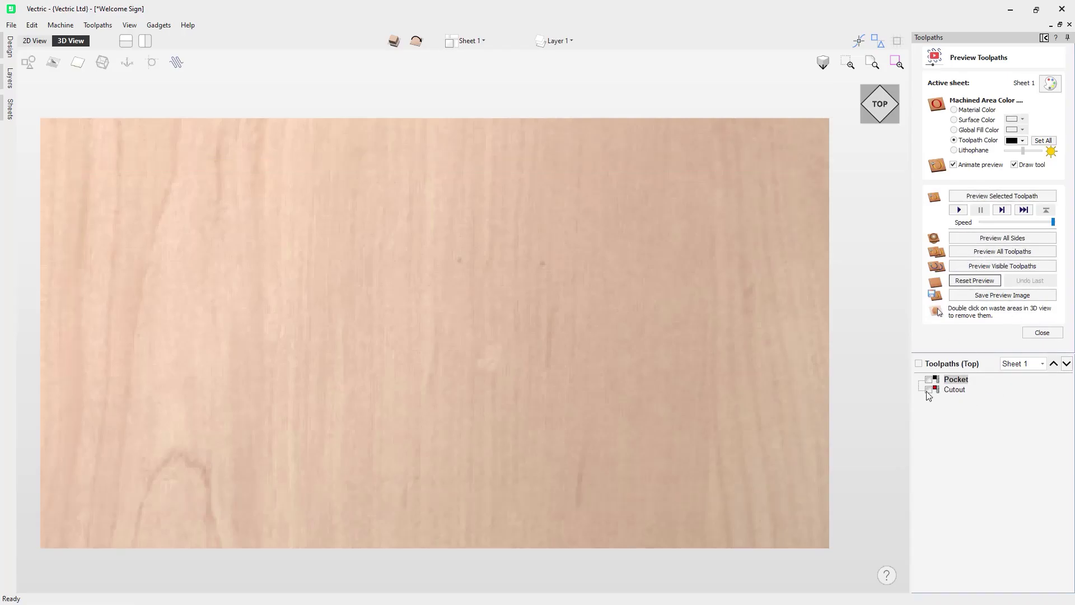
{"action": "left_click", "coordinate": [1005, 253]}
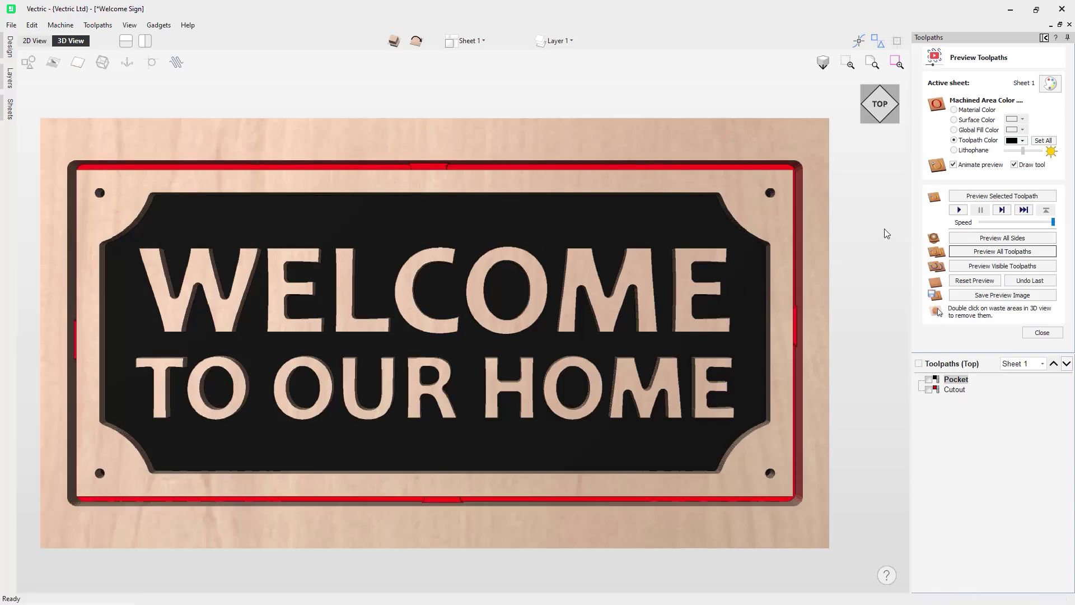
- Reset the preview, show only the Pocket toolpath, and preview the visible toolpaths
{"action": "left_click", "coordinate": [984, 285]}
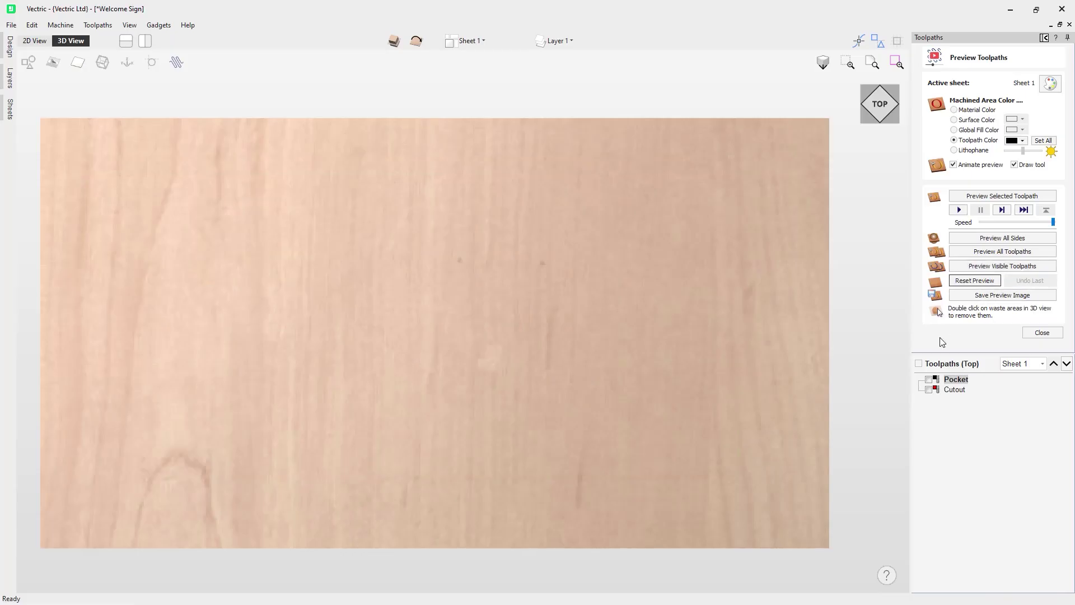
{"action": "left_click", "coordinate": [929, 380]}
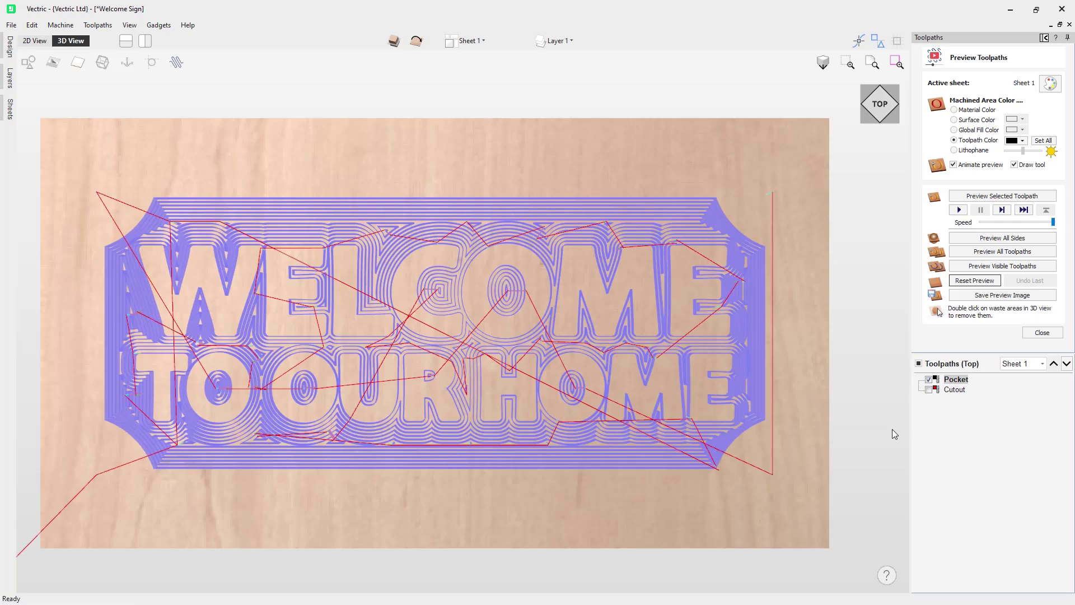
{"action": "left_click", "coordinate": [1003, 267]}
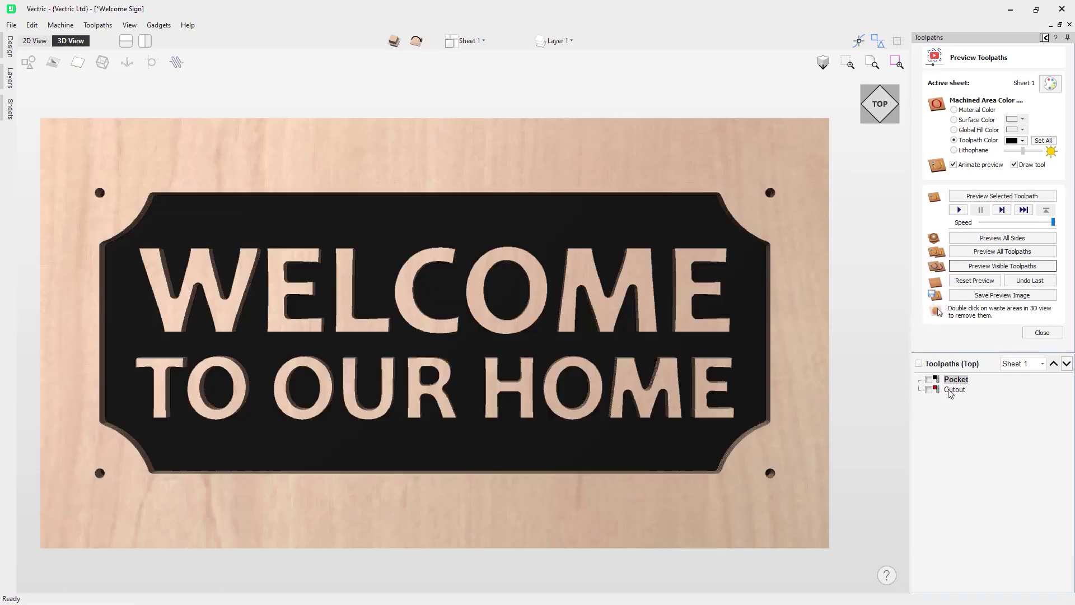
- Make both toolpaths visible and preview the visible toolpaths on a reset block
{"action": "left_click", "coordinate": [919, 364]}
{"action": "left_click", "coordinate": [974, 281]}
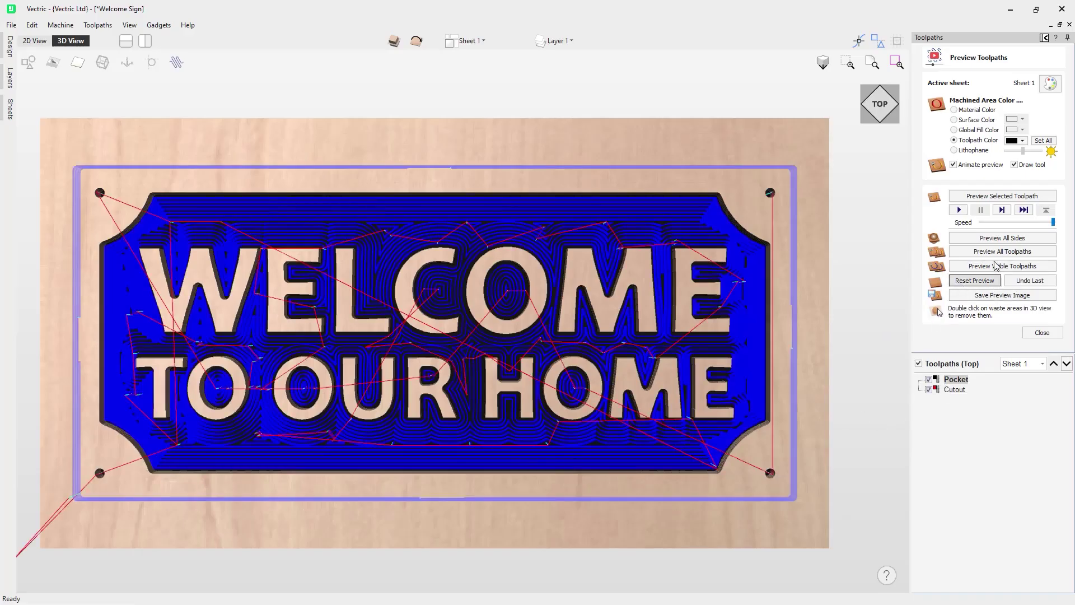
{"action": "left_click", "coordinate": [1002, 266]}
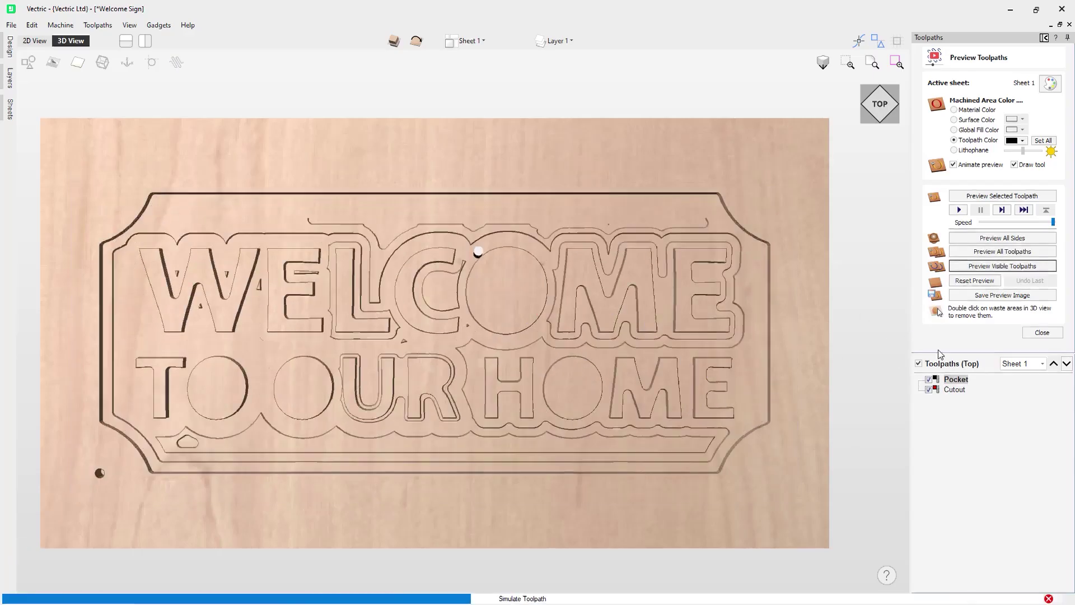
- Show the Pocket and Cutout toolpaths again and reset the preview to the uncut block
{"action": "left_click", "coordinate": [929, 379]}
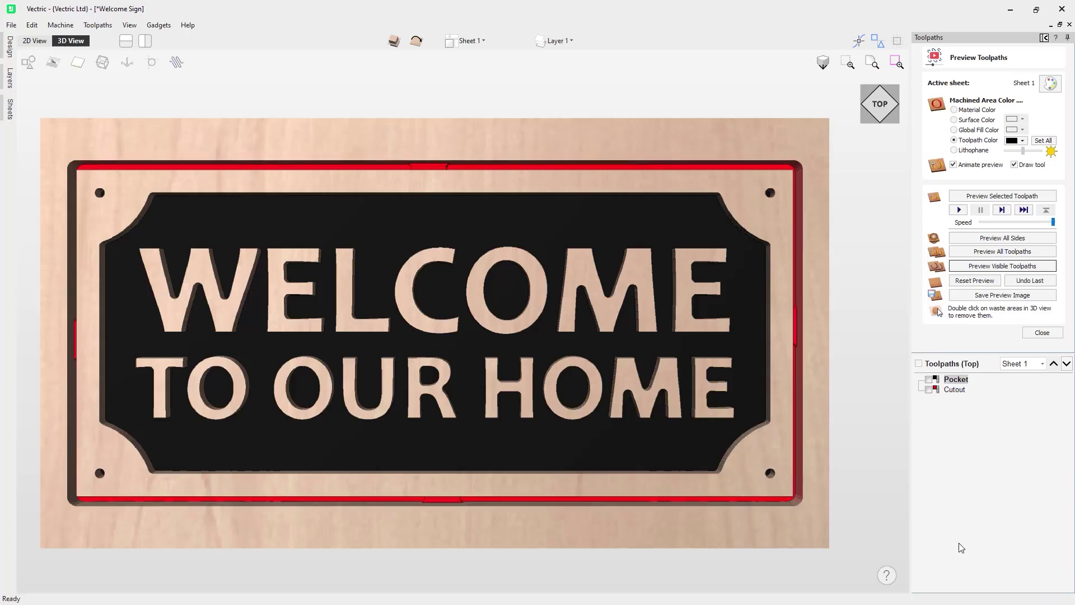
{"action": "left_click", "coordinate": [929, 380]}
{"action": "left_click", "coordinate": [929, 389]}
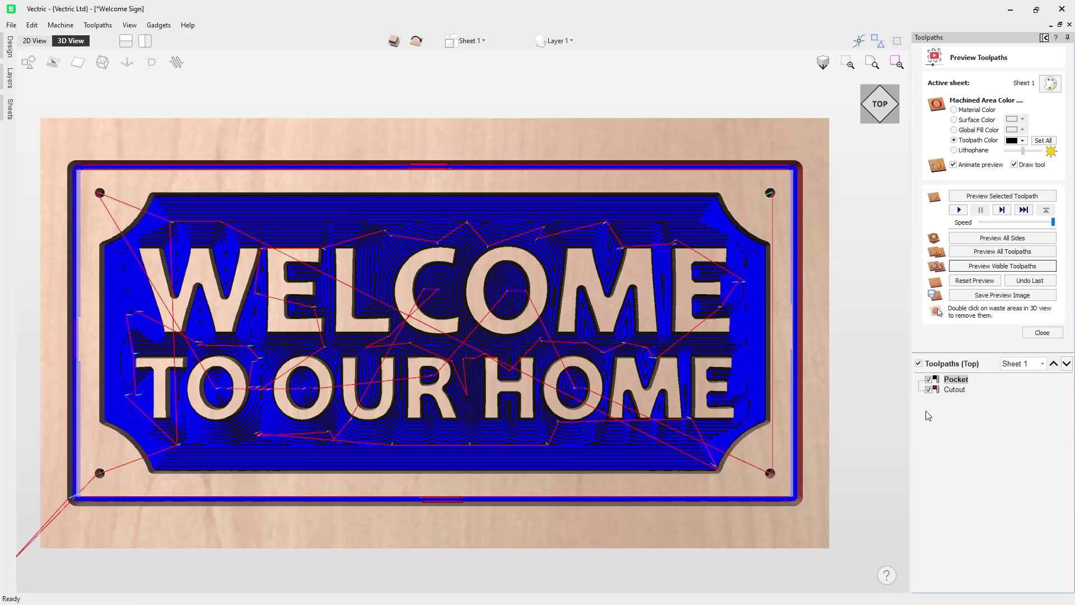
{"action": "left_click", "coordinate": [973, 281]}
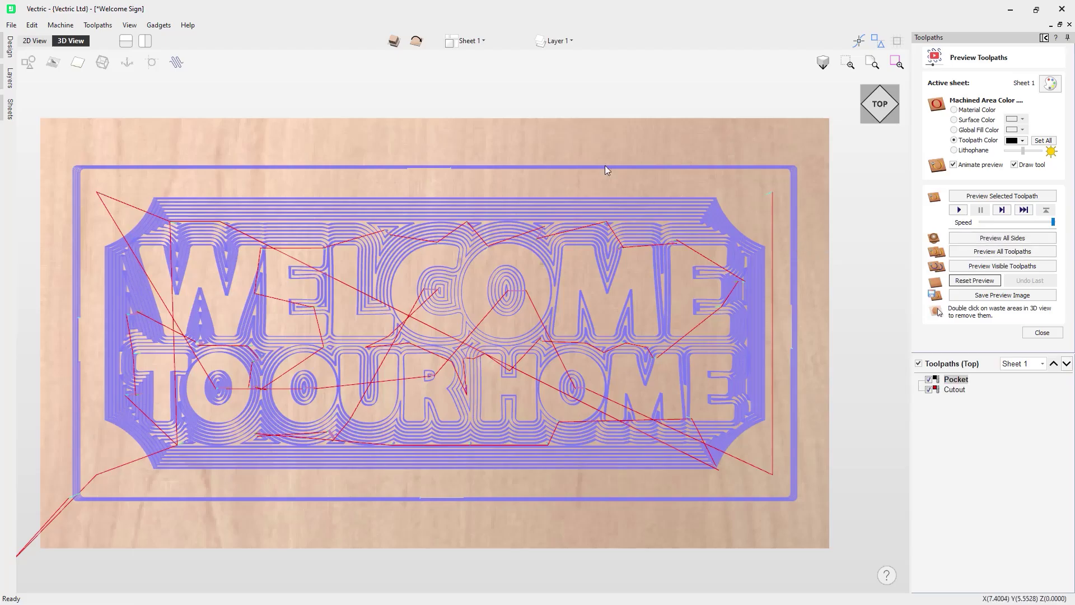
- Show the 2D vectors in the 3D view and flip the job between its bottom and top sides
{"action": "left_click", "coordinate": [418, 42]}
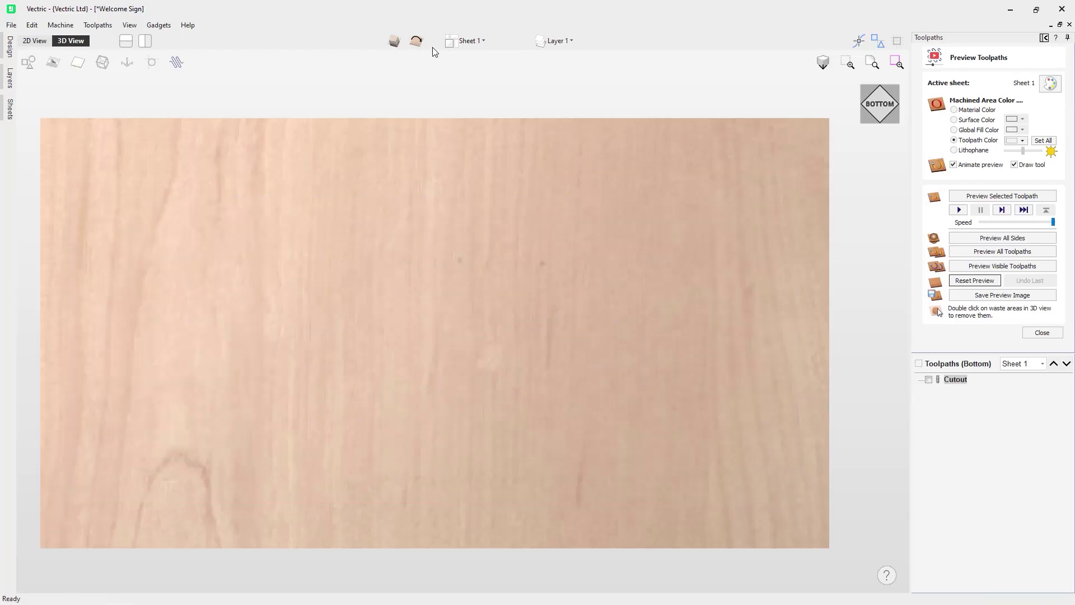
{"action": "left_click", "coordinate": [28, 63]}
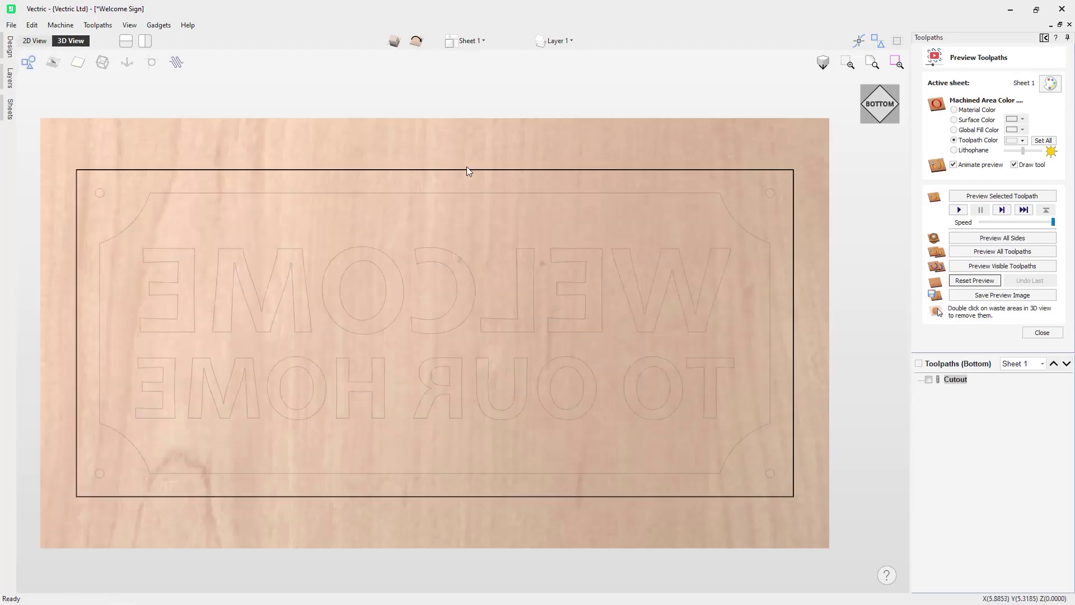
{"action": "left_click", "coordinate": [416, 41]}
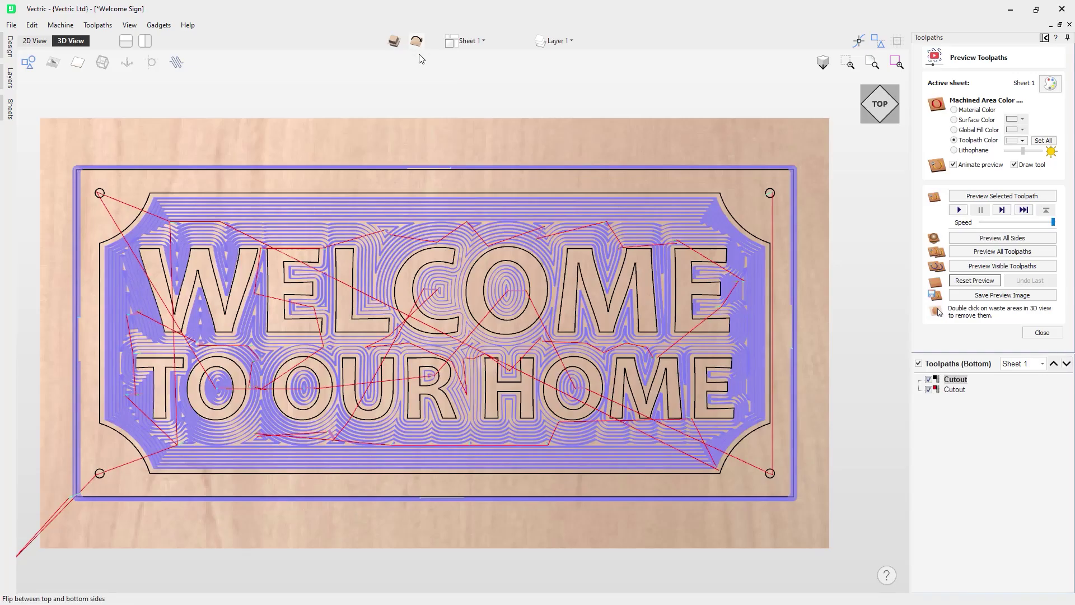
{"action": "left_click", "coordinate": [416, 41]}
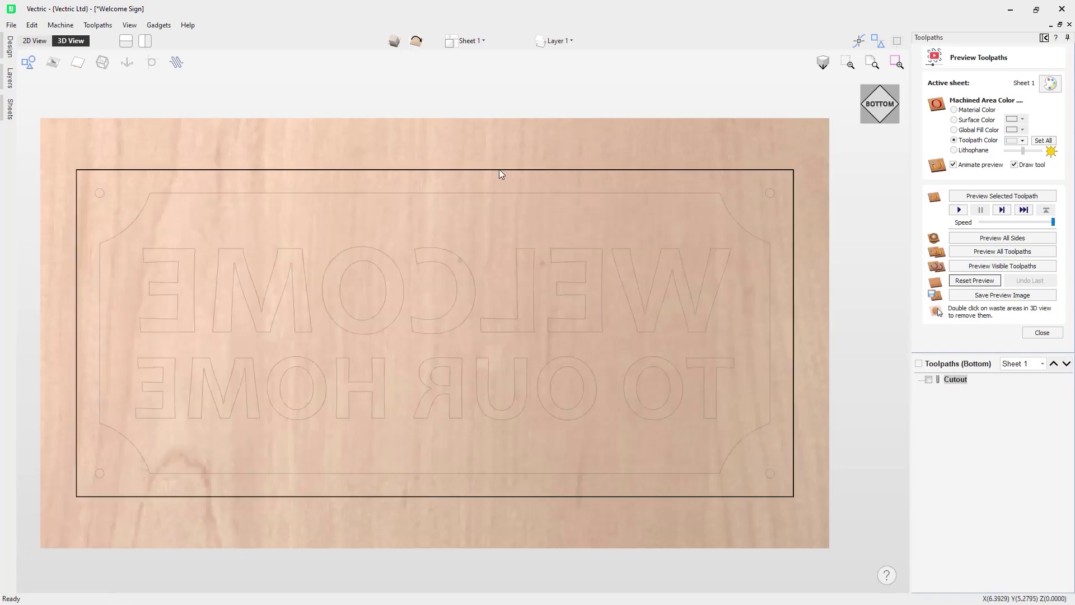
{"action": "left_click", "coordinate": [417, 41]}
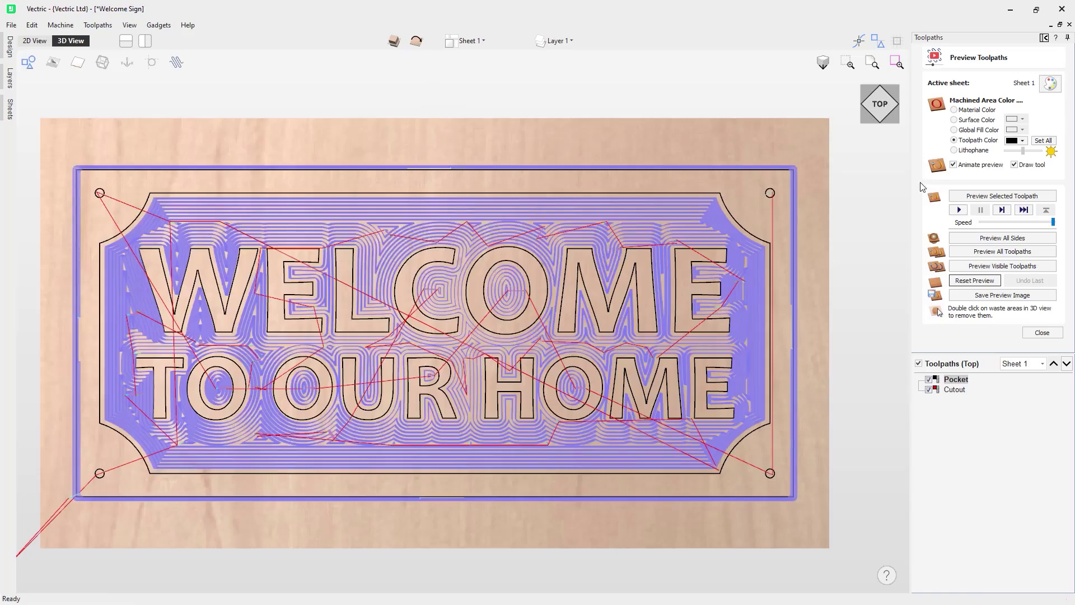
- Preview all sides of the sign, inspect the cut result at an angle and reset the preview
{"action": "left_click", "coordinate": [994, 239]}
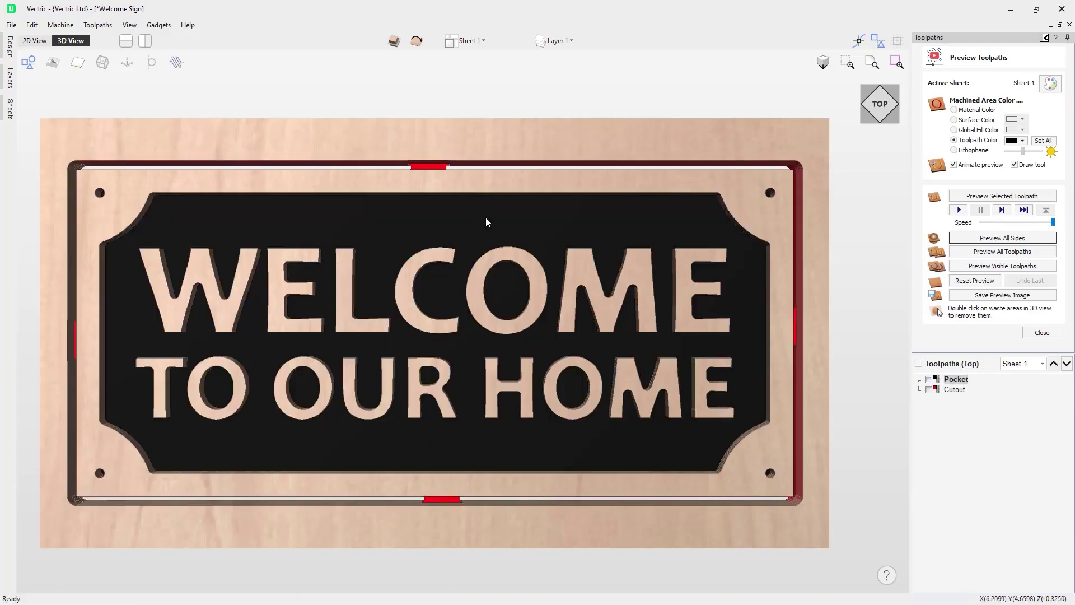
{"action": "left_click_drag", "start_coordinate": [473, 250], "coordinate": [502, 154]}
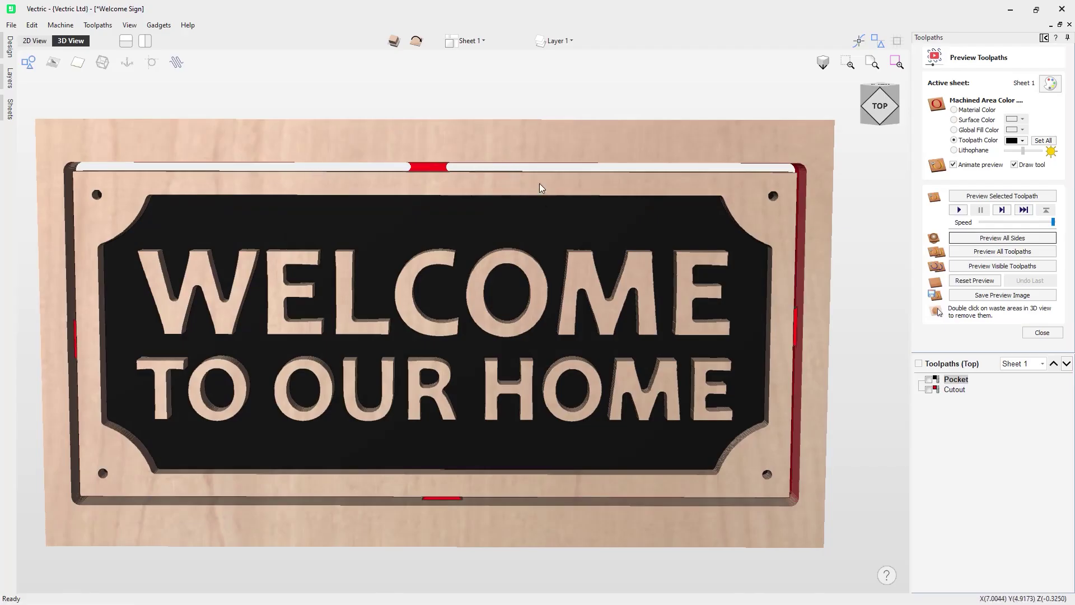
{"action": "left_click", "coordinate": [975, 280]}
- Preview all sides again while slowing down and speeding up the animation during the Pocket and Cutout simulation
{"action": "left_click", "coordinate": [1052, 223]}
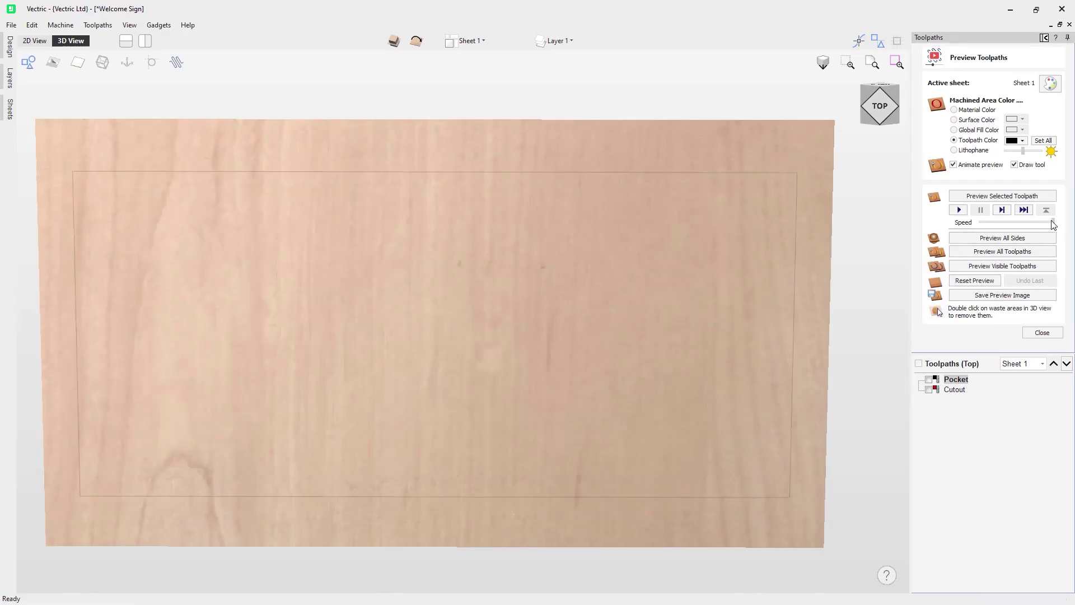
{"action": "left_click", "coordinate": [1000, 242]}
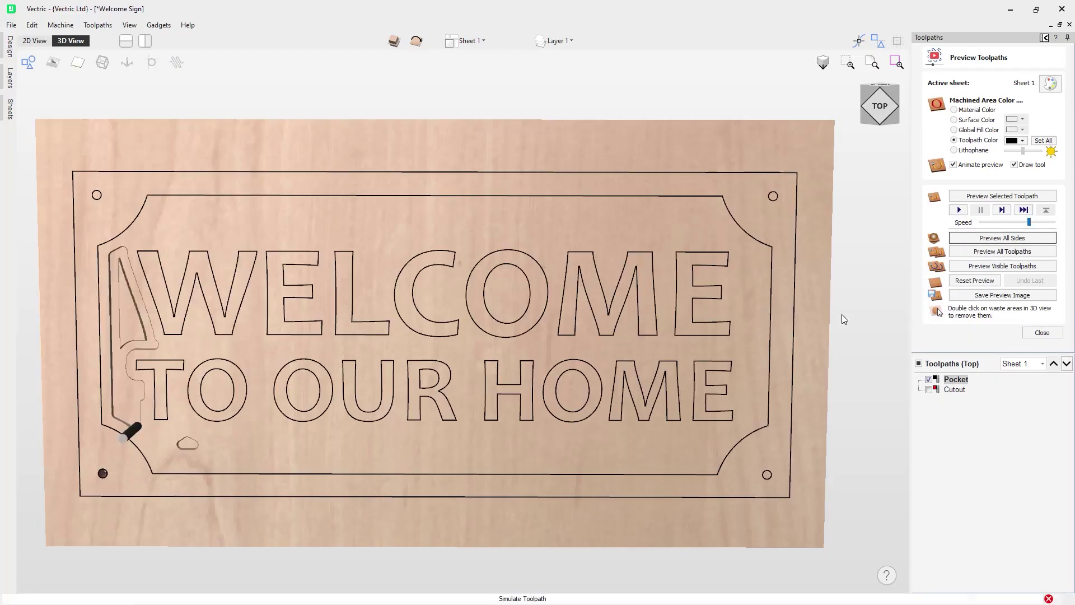
{"action": "left_click", "coordinate": [1049, 224]}
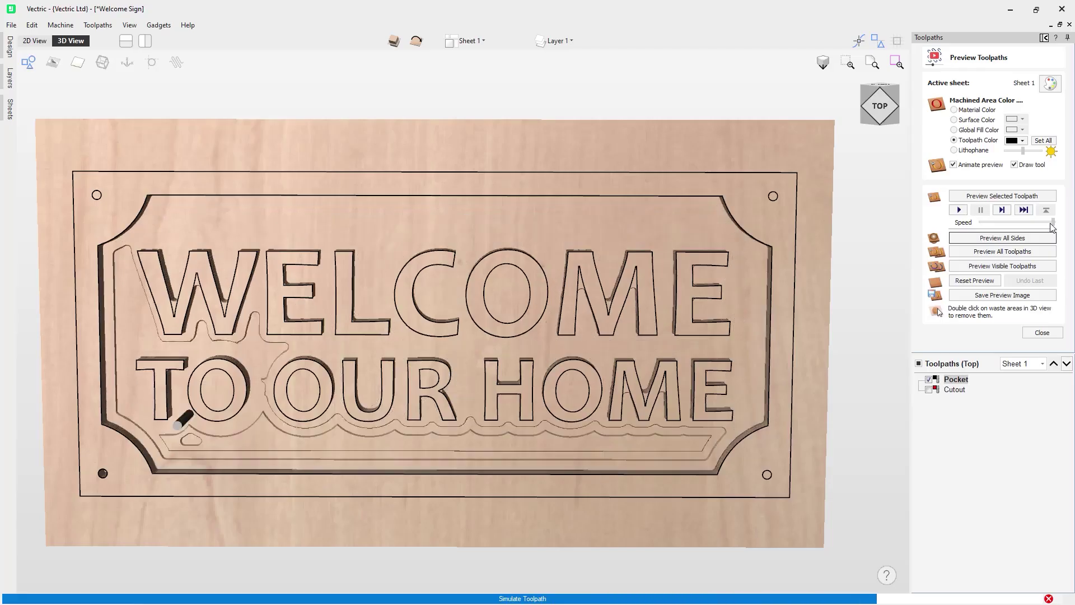
{"action": "left_click_drag", "start_coordinate": [1052, 226], "coordinate": [1026, 228]}
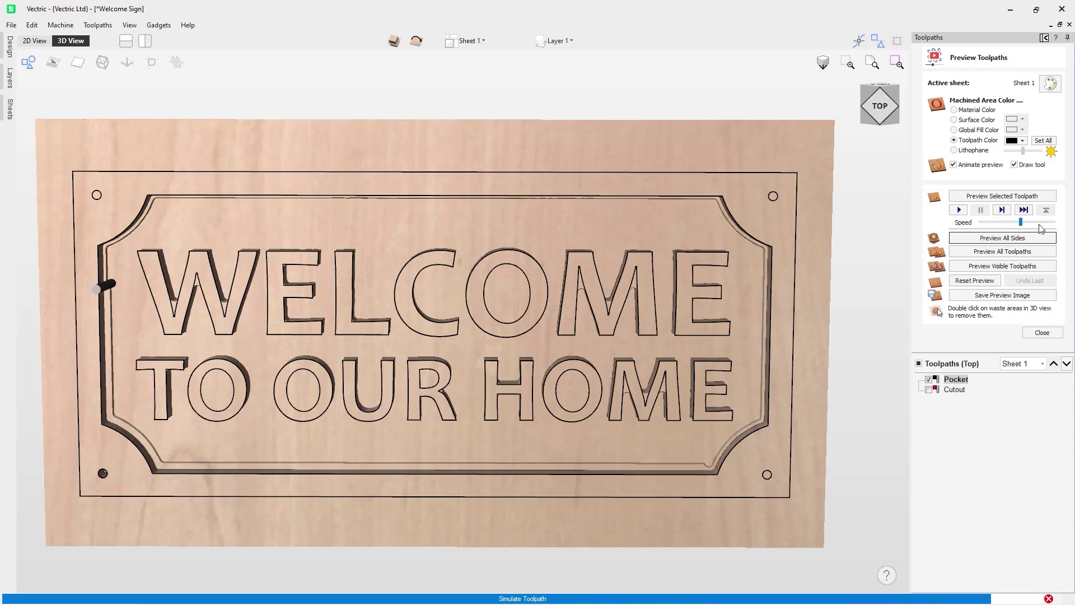
{"action": "left_click", "coordinate": [1051, 227]}
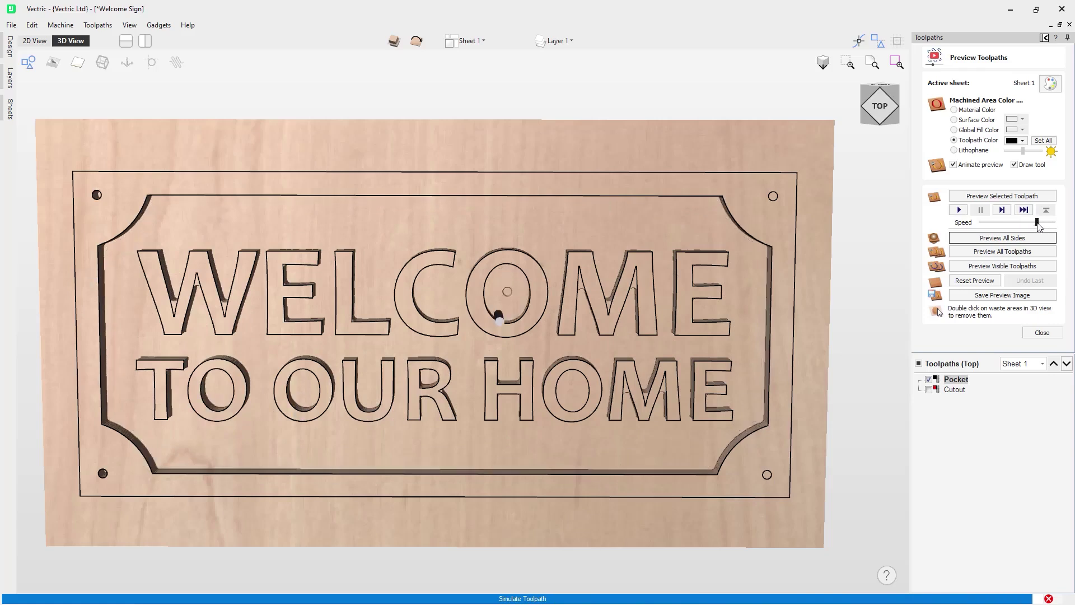
{"action": "left_click_drag", "start_coordinate": [1037, 222], "coordinate": [1013, 224]}
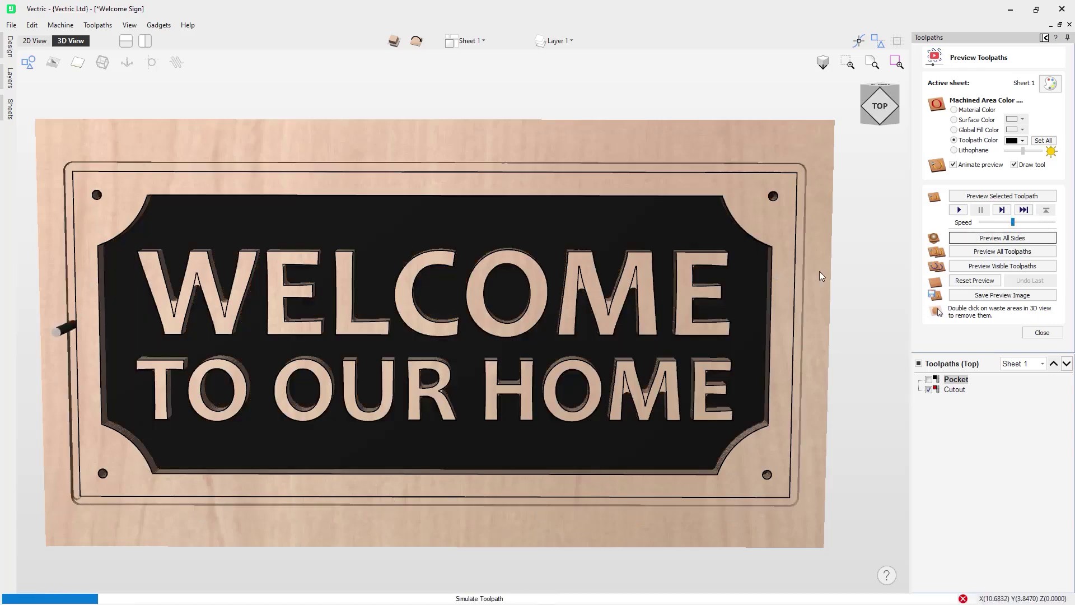
{"action": "left_click", "coordinate": [1045, 224]}
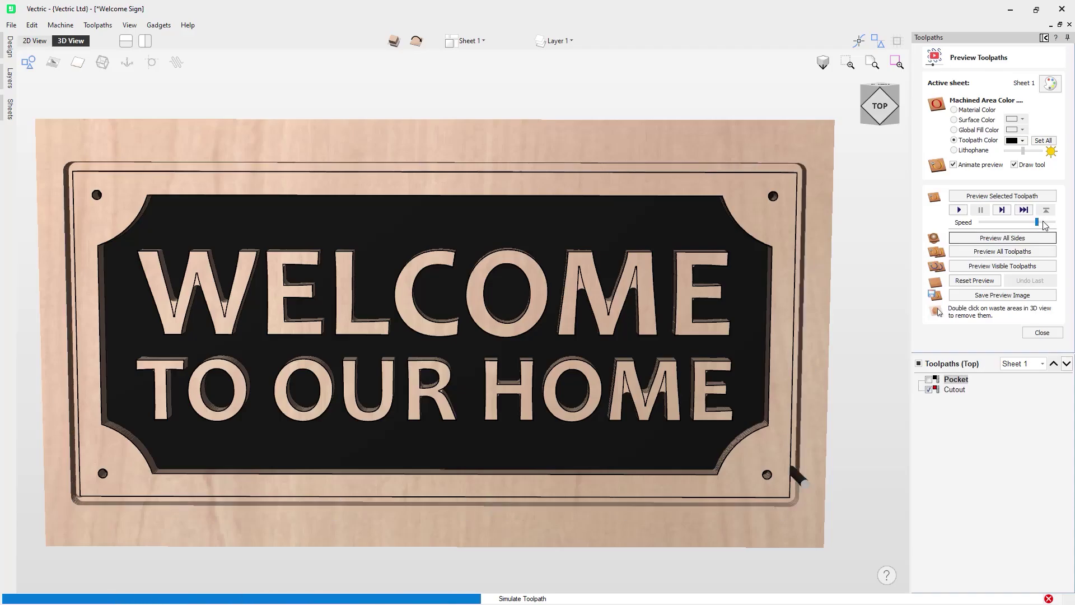
{"action": "left_click", "coordinate": [1045, 225]}
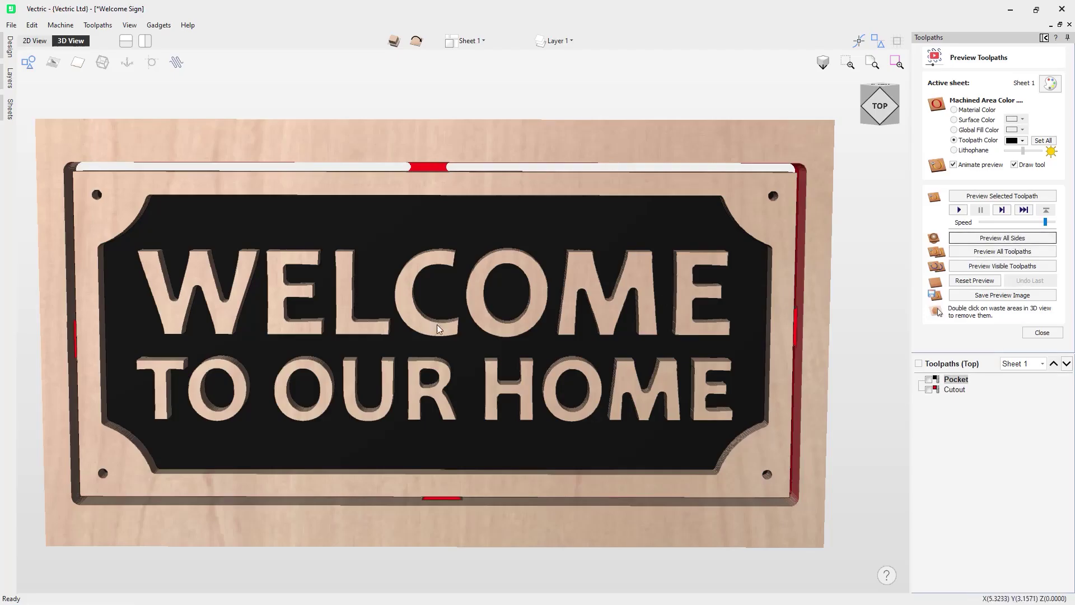
- Flip the machined sign to its bottom side, tilt the model, flip it back and restore the straight top view
{"action": "left_click", "coordinate": [421, 44]}
{"action": "mouse_move", "coordinate": [444, 171]}
{"action": "left_mouse_down"}
{"action": "mouse_move", "coordinate": [472, 173]}
{"action": "mouse_move", "coordinate": [458, 237]}
{"action": "mouse_move", "coordinate": [454, 182]}
{"action": "mouse_move", "coordinate": [453, 211]}
{"action": "mouse_move", "coordinate": [442, 191]}
{"action": "left_mouse_up"}
{"action": "left_click", "coordinate": [423, 45]}
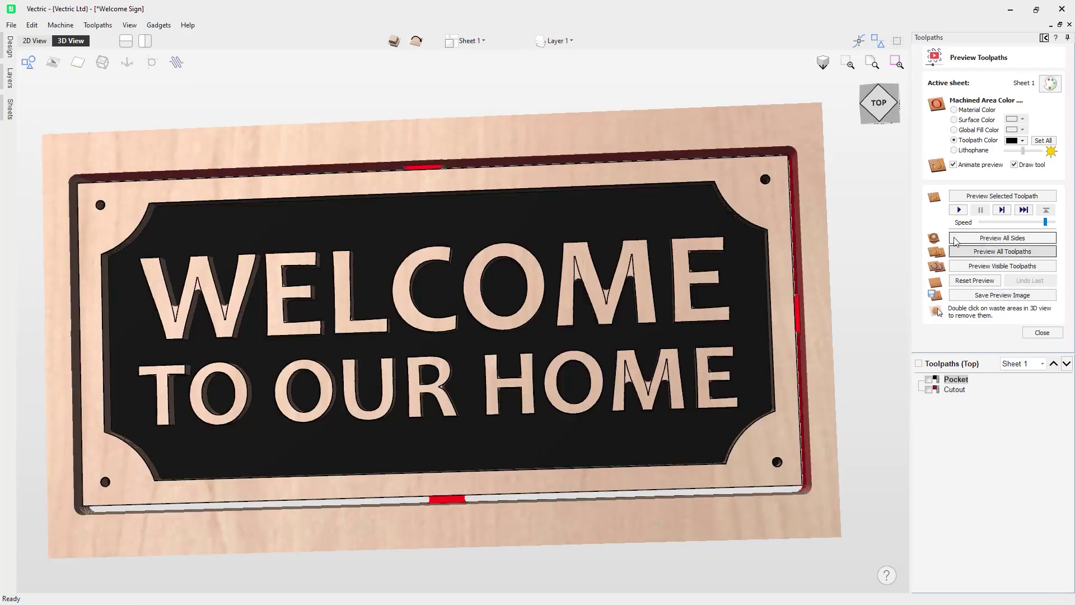
{"action": "left_click", "coordinate": [880, 112]}
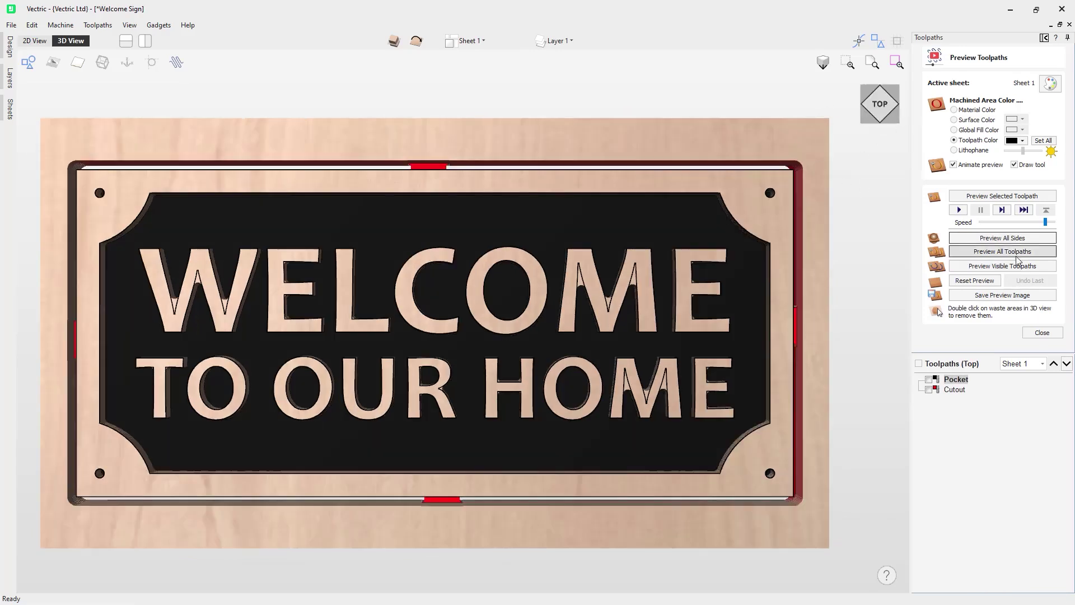
- Reset the preview to the uncut block and run the Pocket toolpath simulation slightly below maximum speed
{"action": "left_click", "coordinate": [1000, 281]}
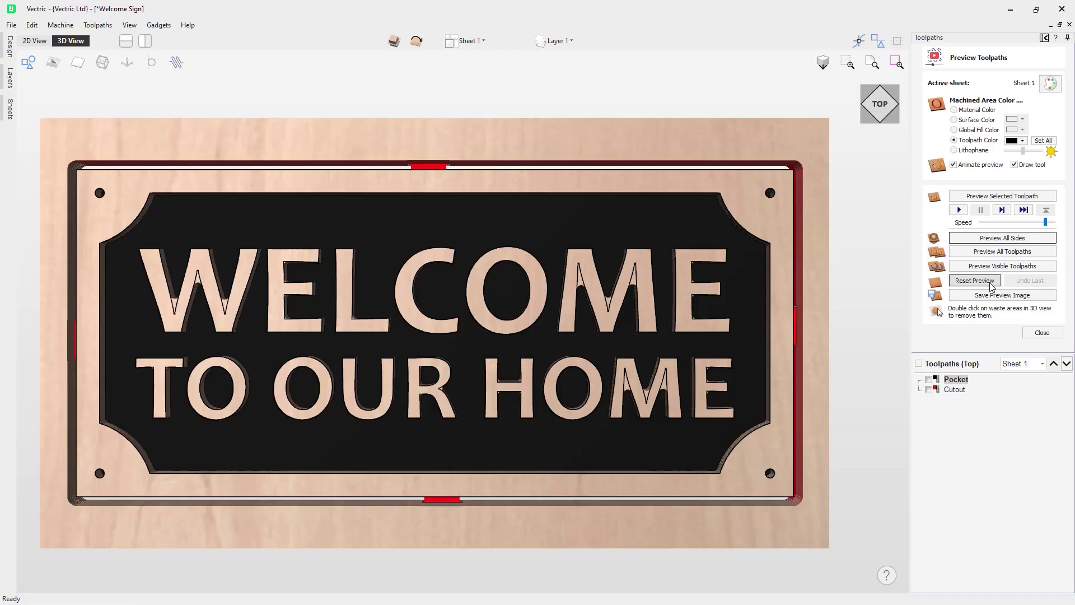
{"action": "left_click", "coordinate": [991, 283]}
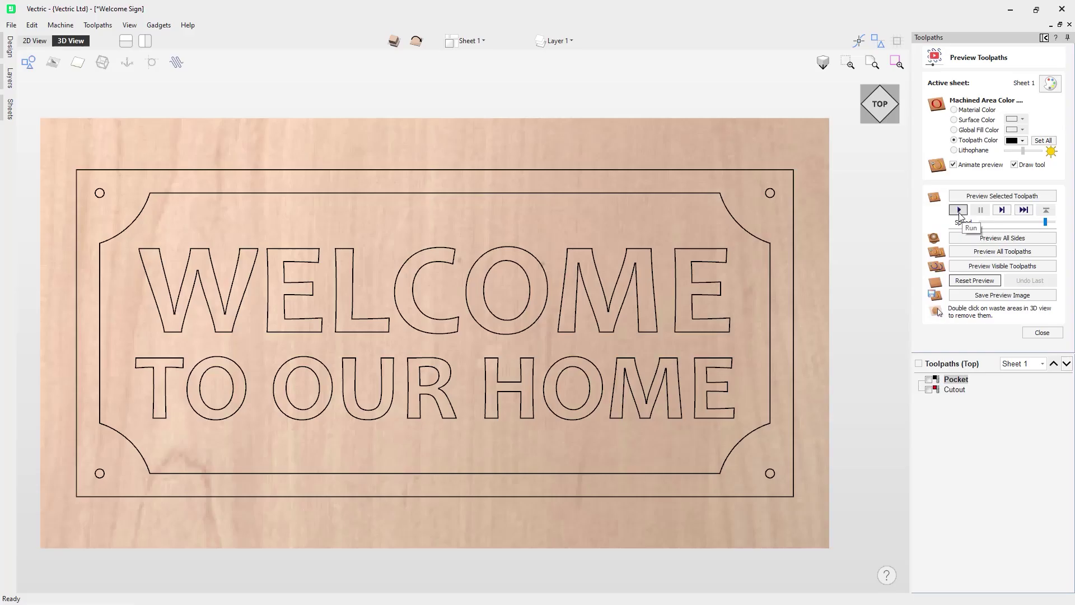
{"action": "left_click", "coordinate": [1054, 223]}
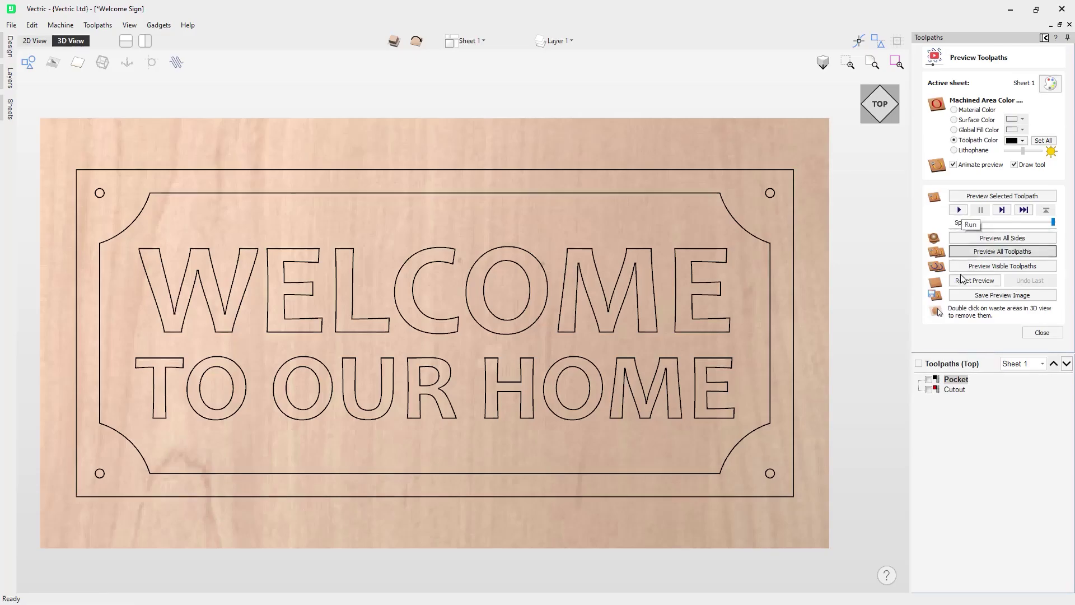
{"action": "left_click", "coordinate": [1013, 223]}
{"action": "left_click", "coordinate": [959, 210]}
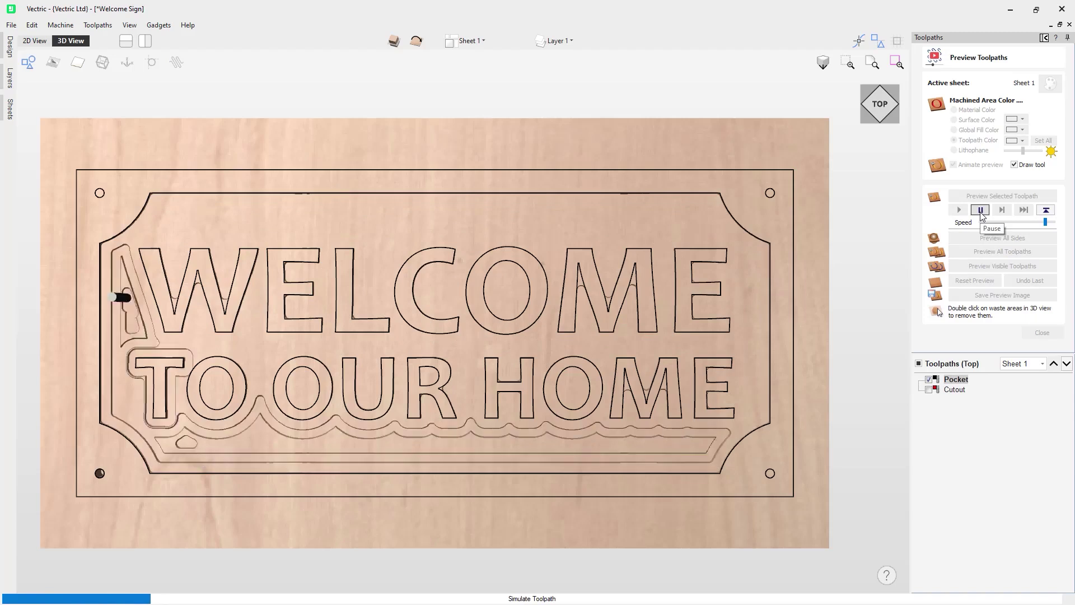
- Pause the running Pocket simulation, resume it, and exit it before it finishes
{"action": "left_click", "coordinate": [981, 210]}
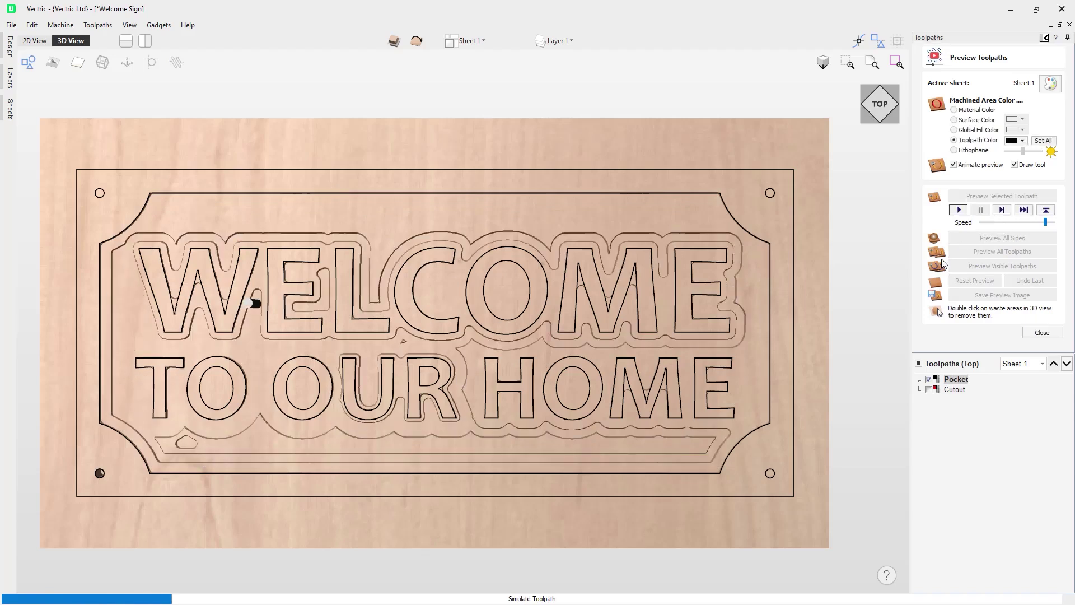
{"action": "left_click", "coordinate": [959, 210]}
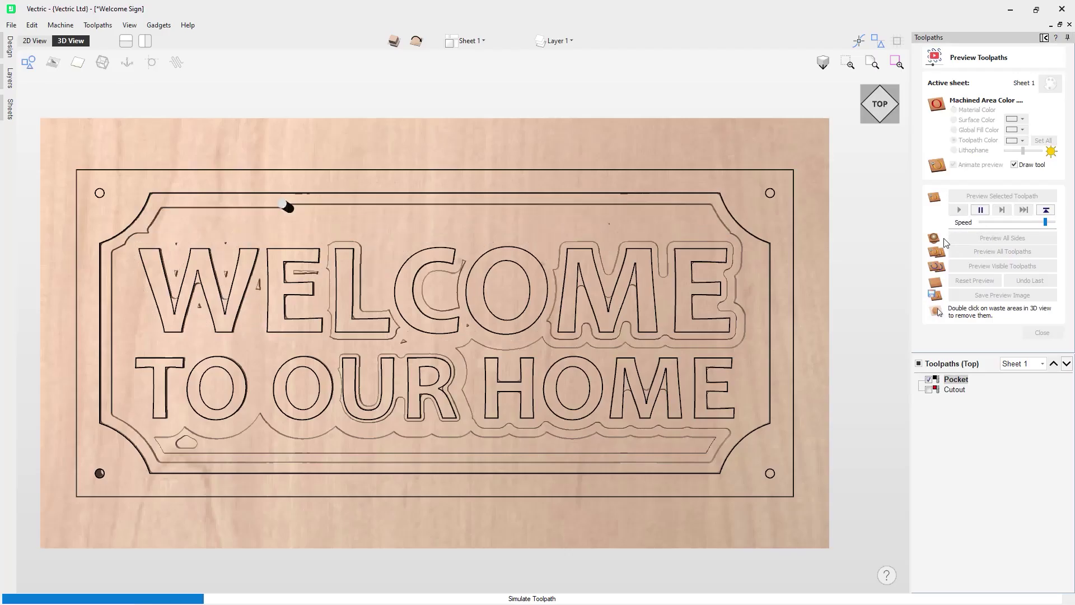
{"action": "left_click", "coordinate": [1051, 216]}
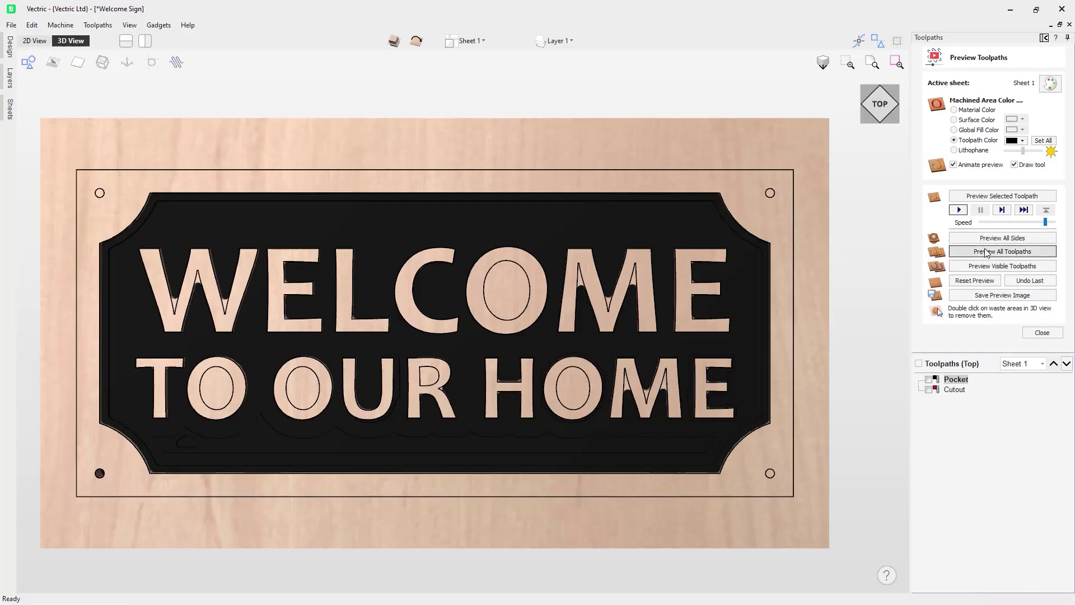
- Single-step the Pocket simulation, advance it to a retract at maximum speed, and run it to the end
{"action": "left_click", "coordinate": [1001, 210]}
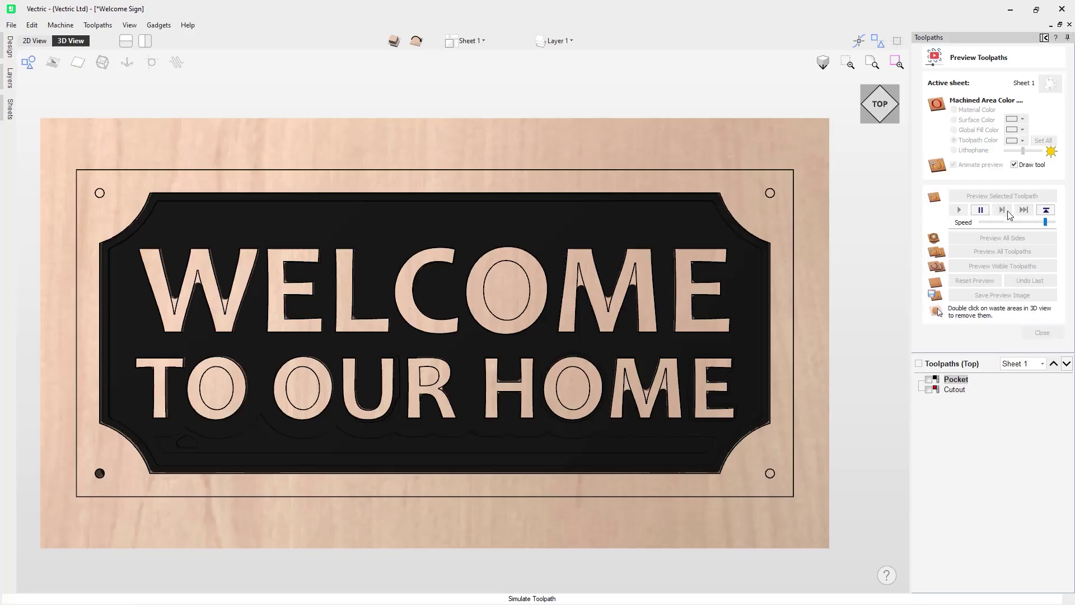
{"action": "left_click_drag", "start_coordinate": [1048, 224], "coordinate": [1054, 224]}
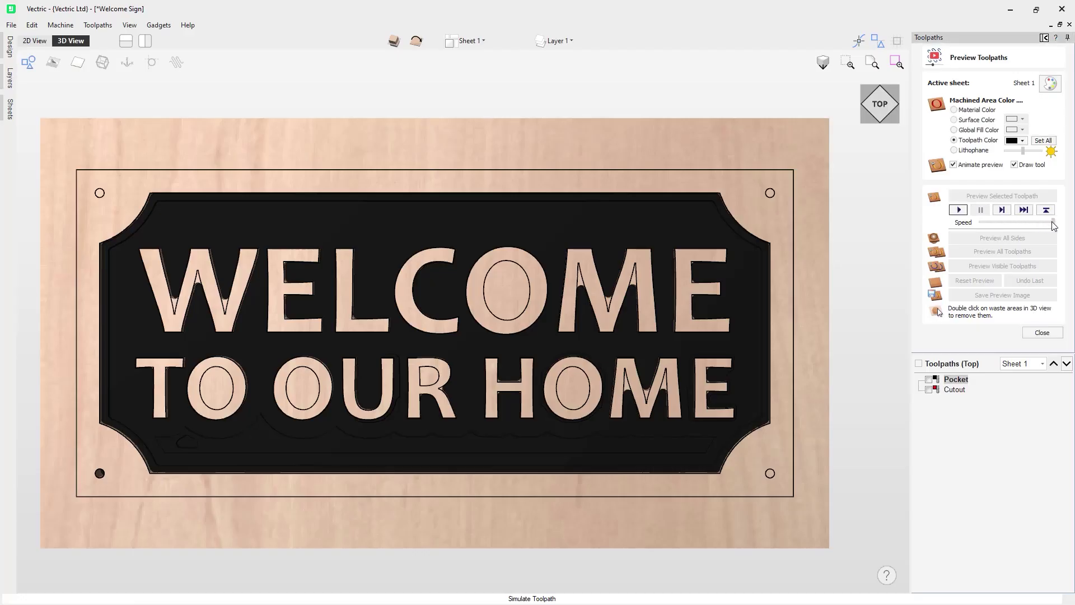
{"action": "left_click", "coordinate": [1023, 213]}
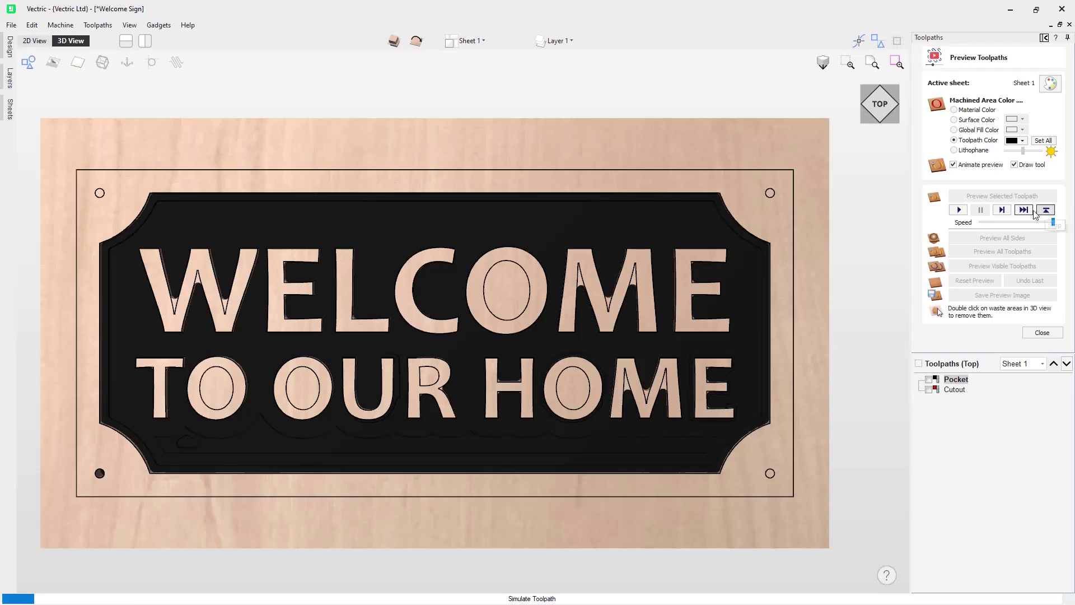
{"action": "left_click", "coordinate": [959, 210]}
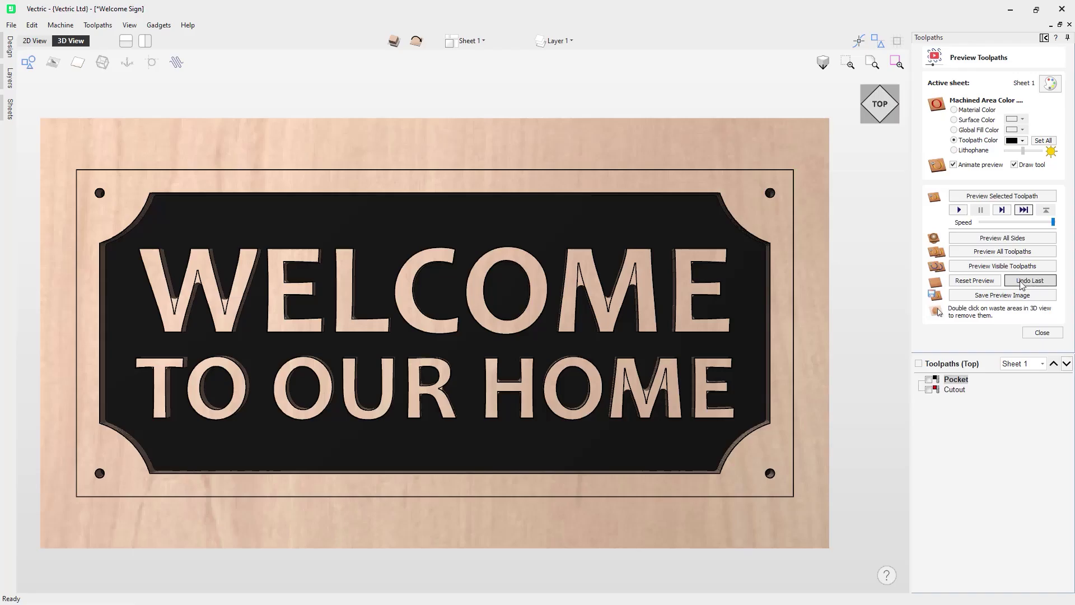
- Reset the preview, preview only the Cutout toolpath, and undo that last preview
{"action": "left_click", "coordinate": [975, 281]}
{"action": "left_click", "coordinate": [955, 389]}
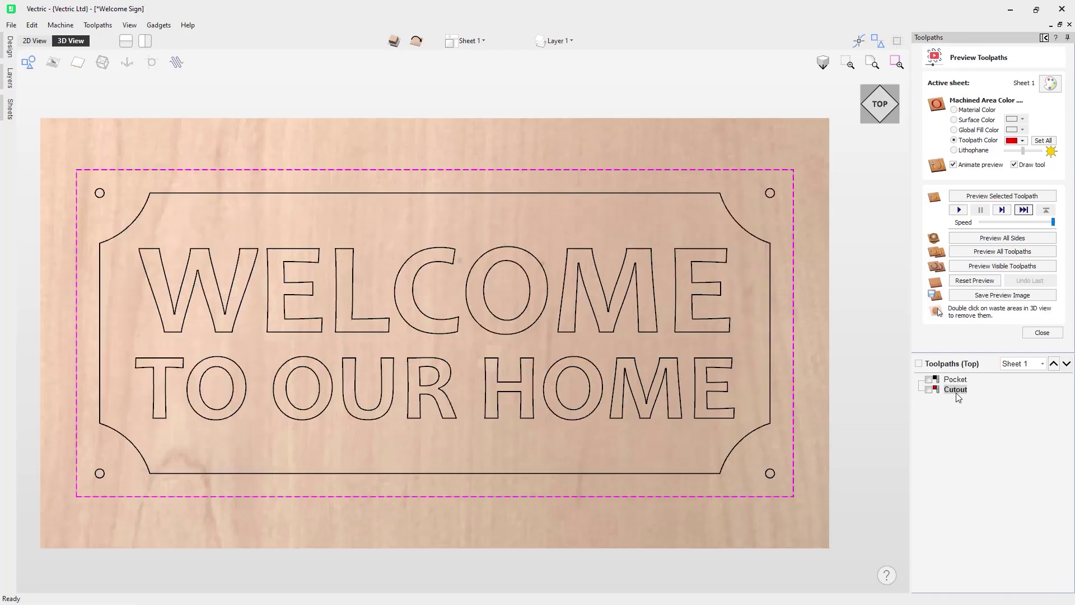
{"action": "left_click", "coordinate": [1020, 199]}
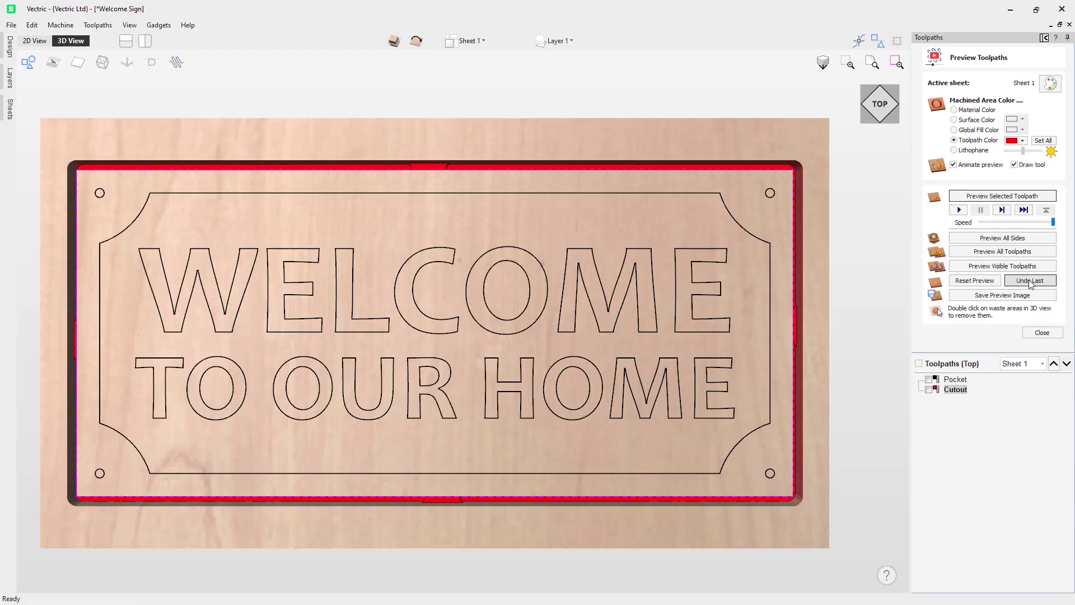
{"action": "left_click", "coordinate": [1030, 282]}
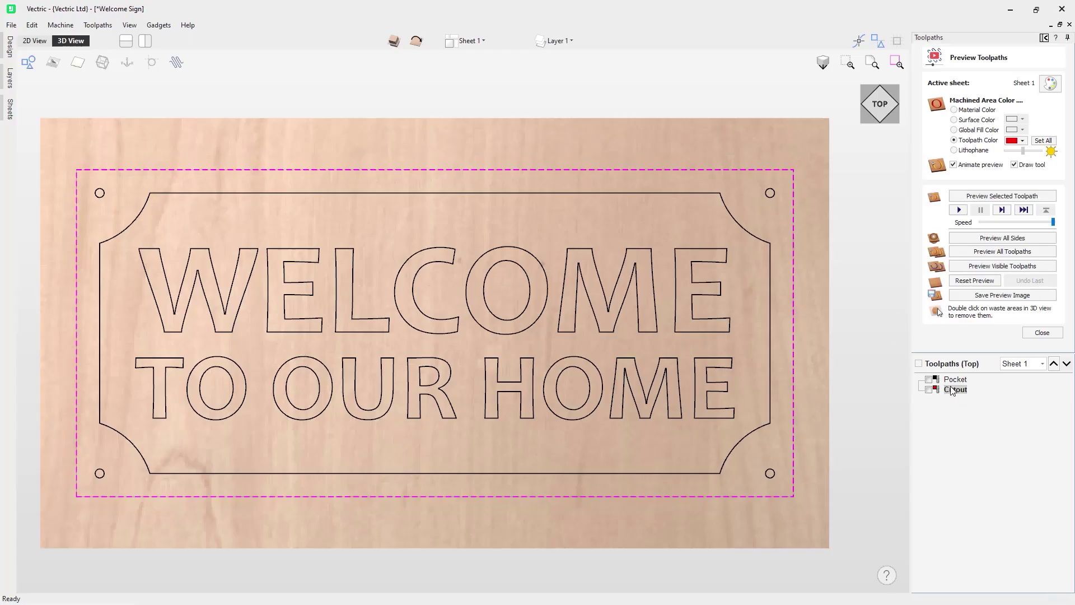
- Edit the Cutout toolpath with a cut depth of z and no tabs, and recalculate it
{"action": "mouse_move", "coordinate": [952, 390]}
{"action": "left_click", "coordinate": [1033, 334]}
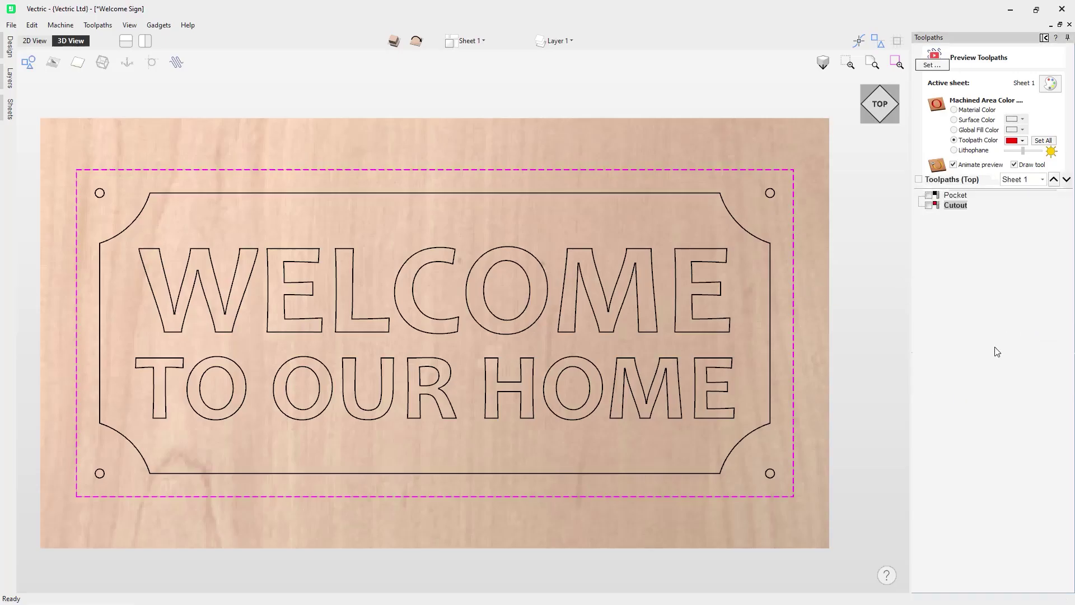
{"action": "double_click", "coordinate": [951, 213]}
{"action": "double_click", "coordinate": [1016, 97]}
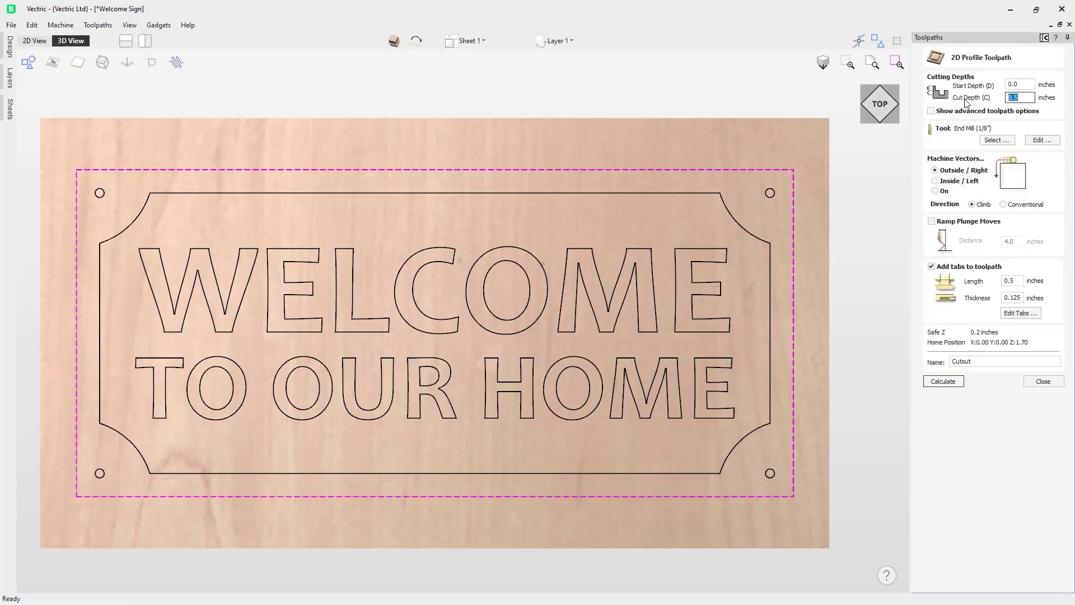
{"action": "type", "text": "z"}
{"action": "left_click", "coordinate": [985, 267]}
{"action": "left_click", "coordinate": [959, 380]}
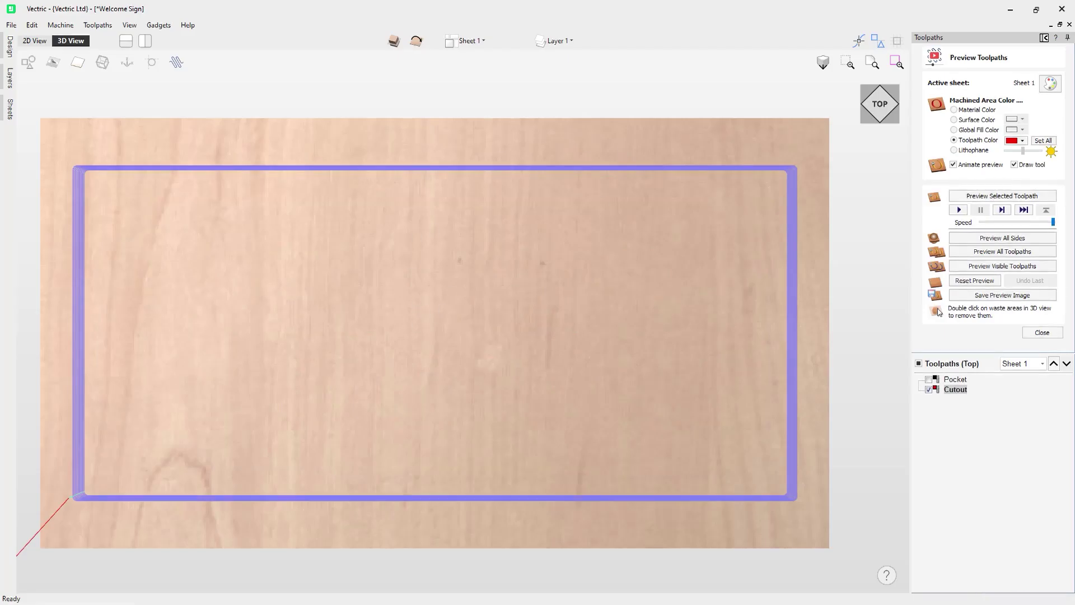
- Preview the recalculated Cutout toolpath and inspect the cut through the full thickness of the board from an angle
{"action": "left_click", "coordinate": [1001, 212]}
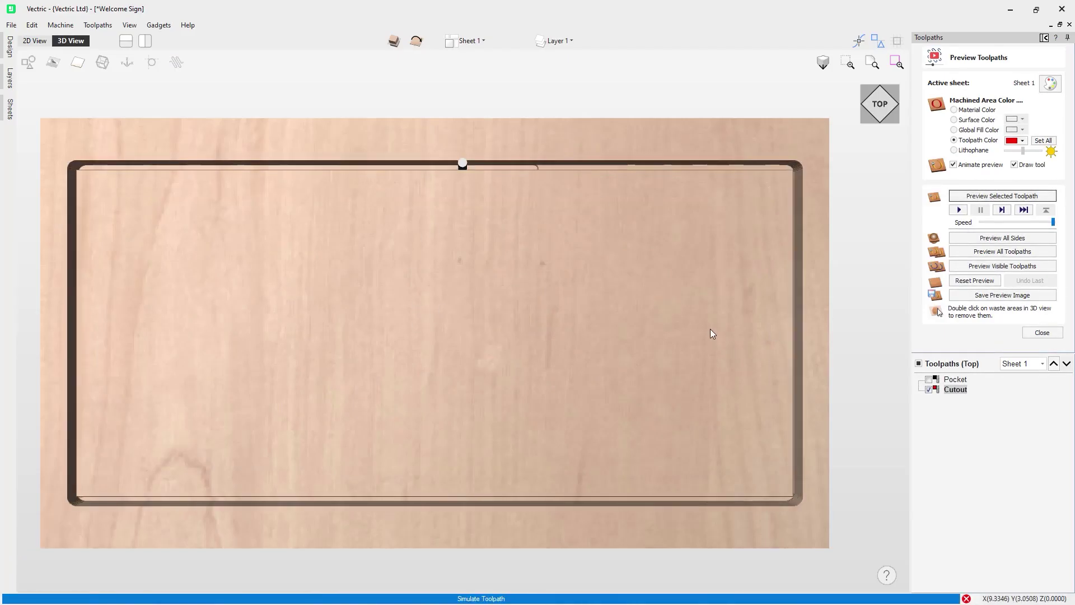
{"action": "left_click_drag", "start_coordinate": [574, 382], "coordinate": [512, 280]}
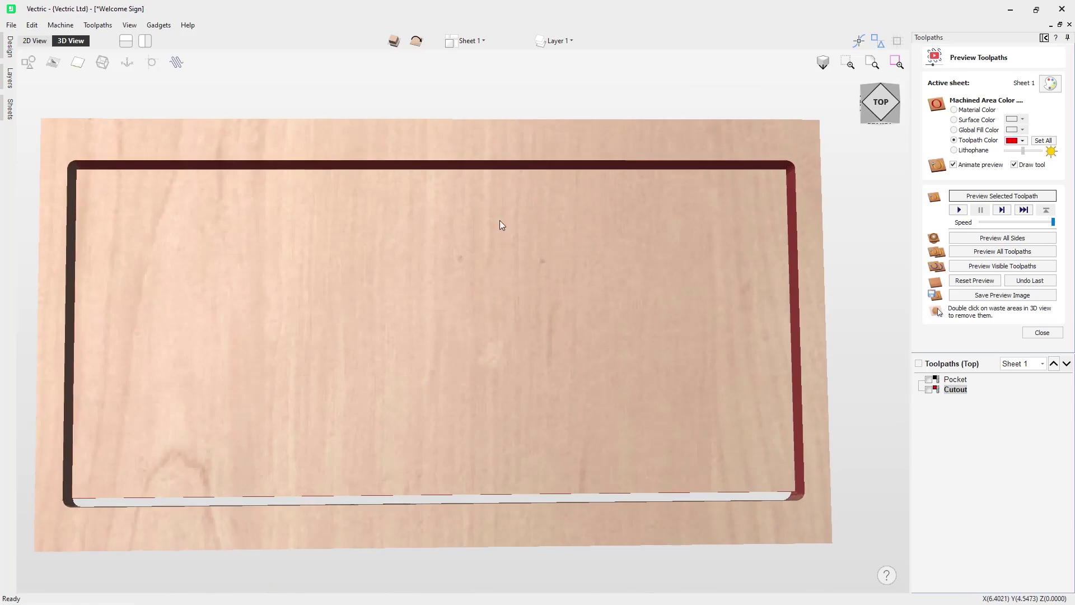
{"action": "left_click_drag", "start_coordinate": [500, 225], "coordinate": [529, 144]}
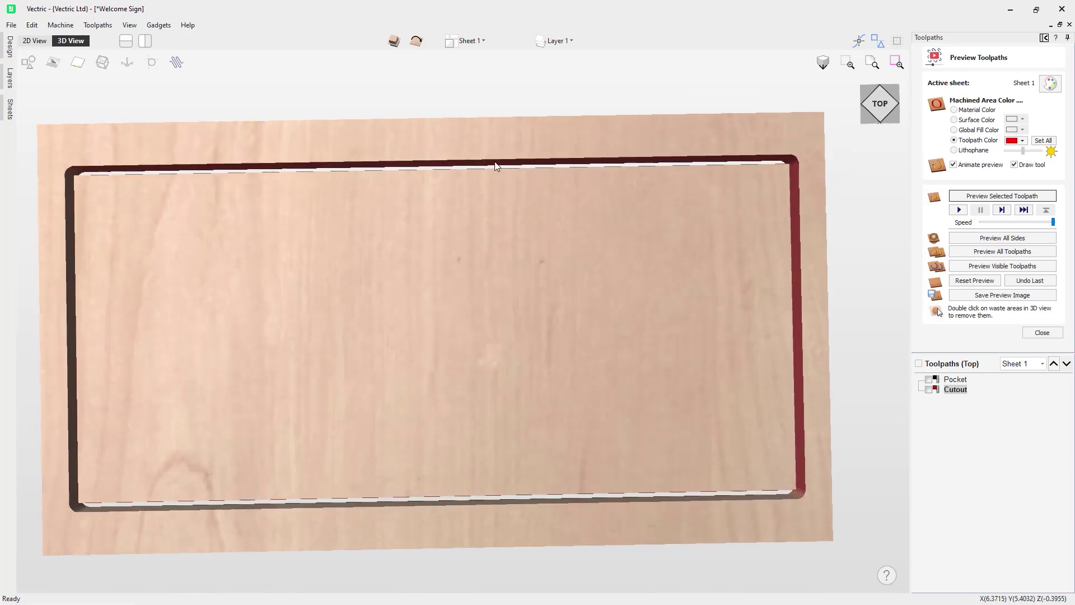
{"action": "double_click", "coordinate": [526, 135]}
{"action": "left_click_drag", "start_coordinate": [489, 199], "coordinate": [672, 280]}
- Preview the Pocket toolpath, clear the waste material around the sign, and view the finished sign from the top
{"action": "left_click", "coordinate": [956, 379]}
{"action": "left_click", "coordinate": [988, 196]}
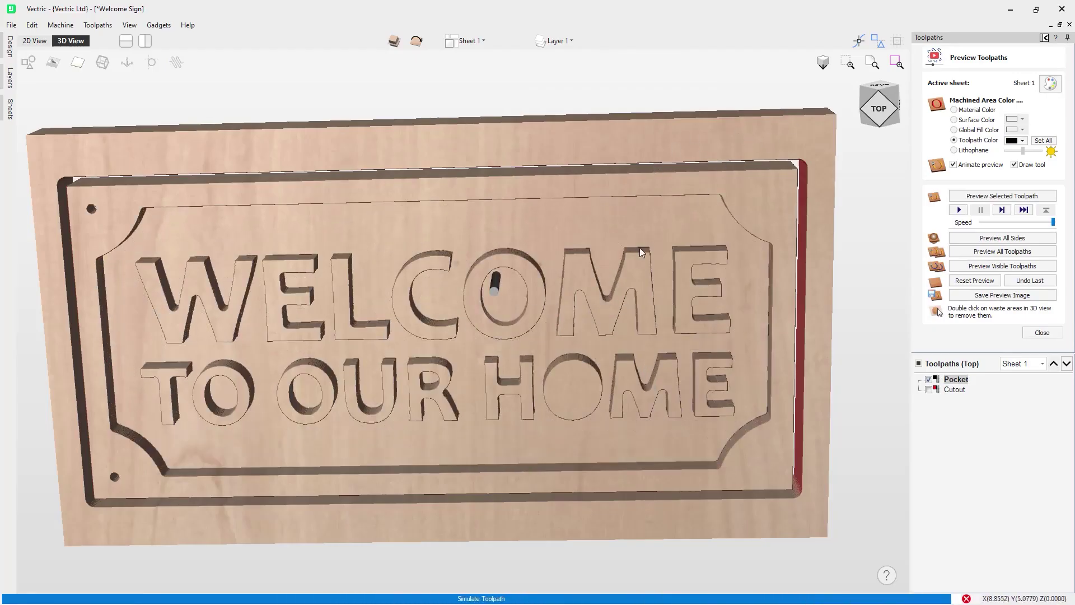
{"action": "left_click_drag", "start_coordinate": [584, 311], "coordinate": [487, 319]}
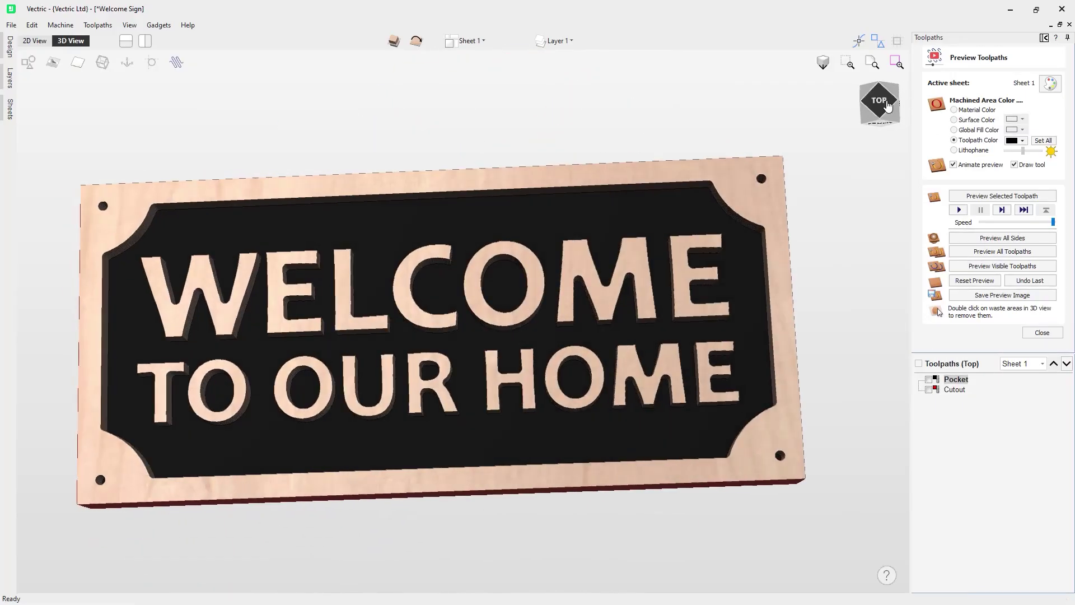
{"action": "left_click", "coordinate": [865, 100]}
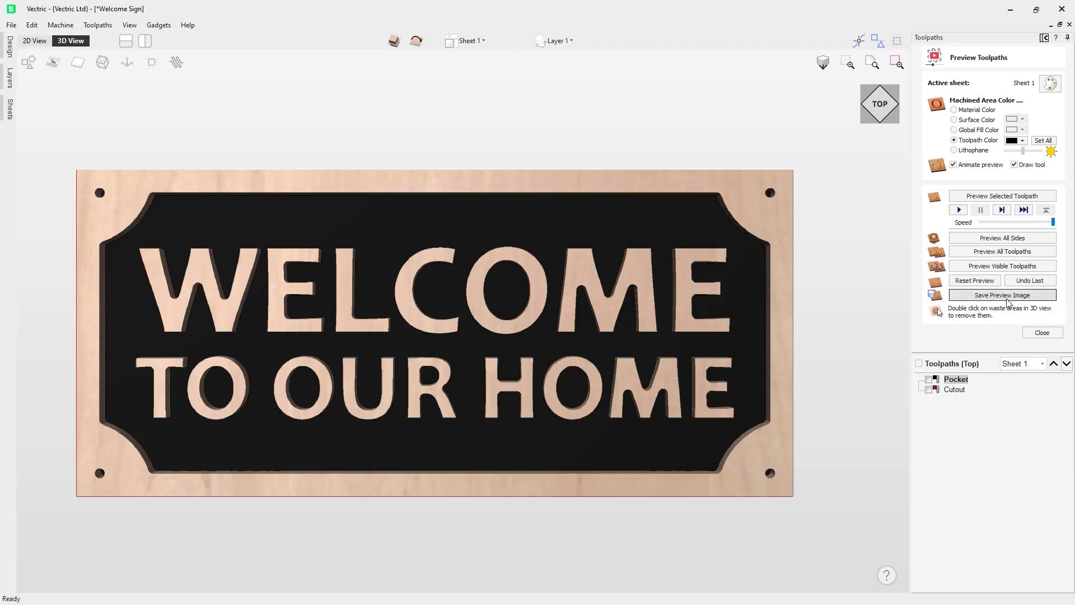
- Save the preview image of the finished sign in the Textures folder with the file name Welcome view
{"action": "left_click", "coordinate": [1006, 299]}
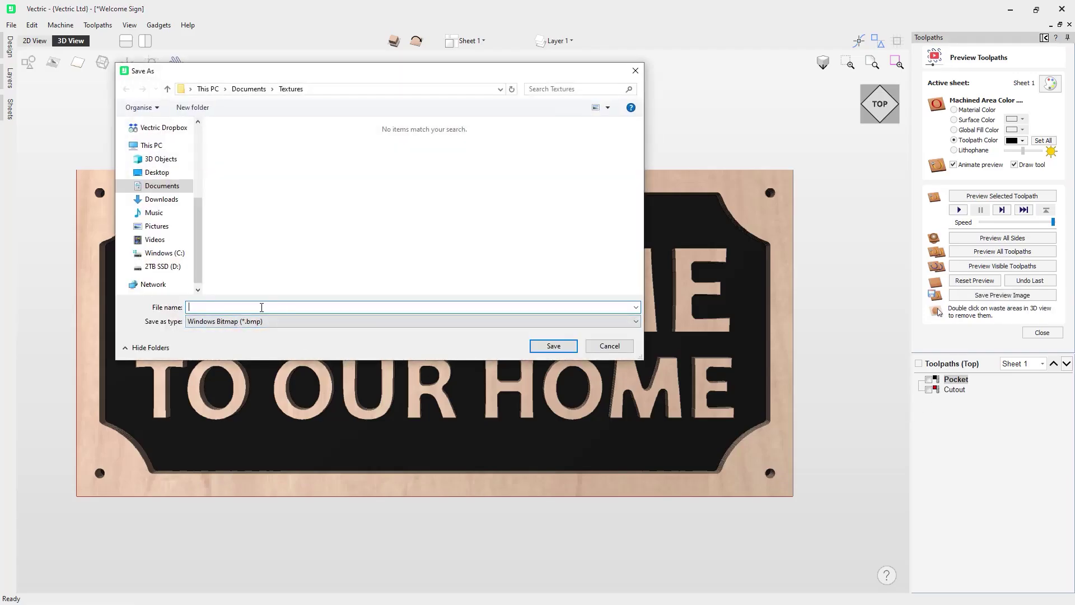
{"action": "type", "text": "Welcome"}
{"action": "type", "text": "view"}
{"action": "left_click", "coordinate": [567, 348]}
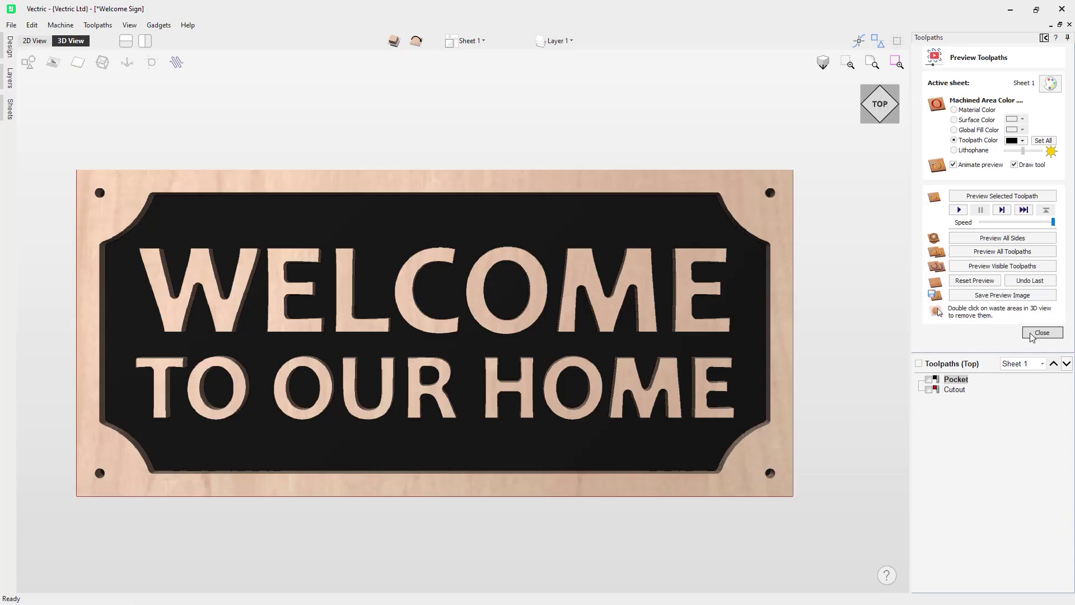
- Switch the toolpath list from Sheet 1 to All Sheets
{"action": "left_click", "coordinate": [1040, 365]}
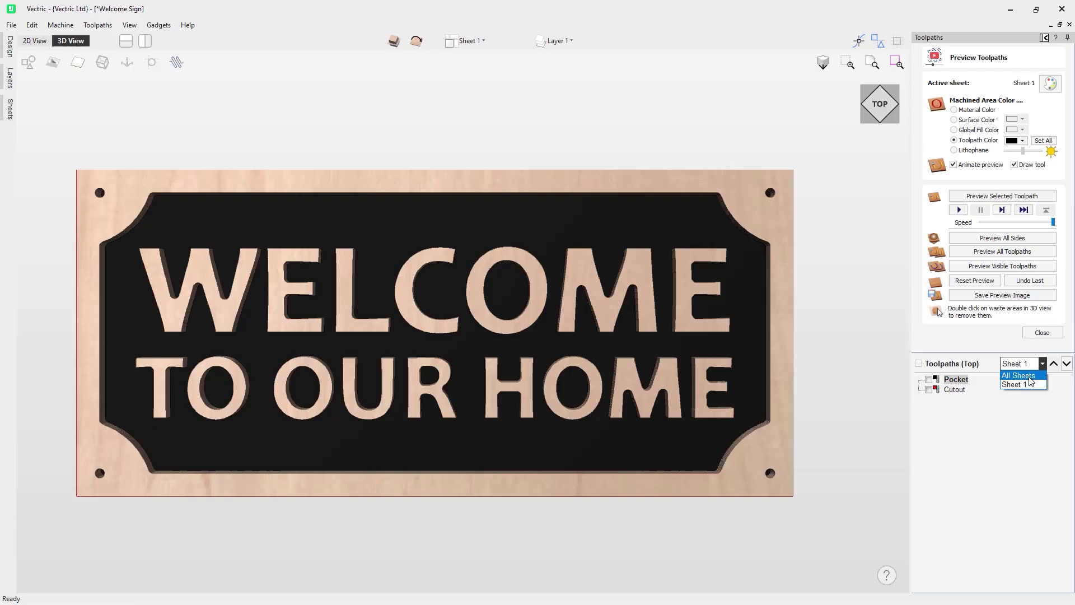
{"action": "left_click", "coordinate": [1029, 376]}
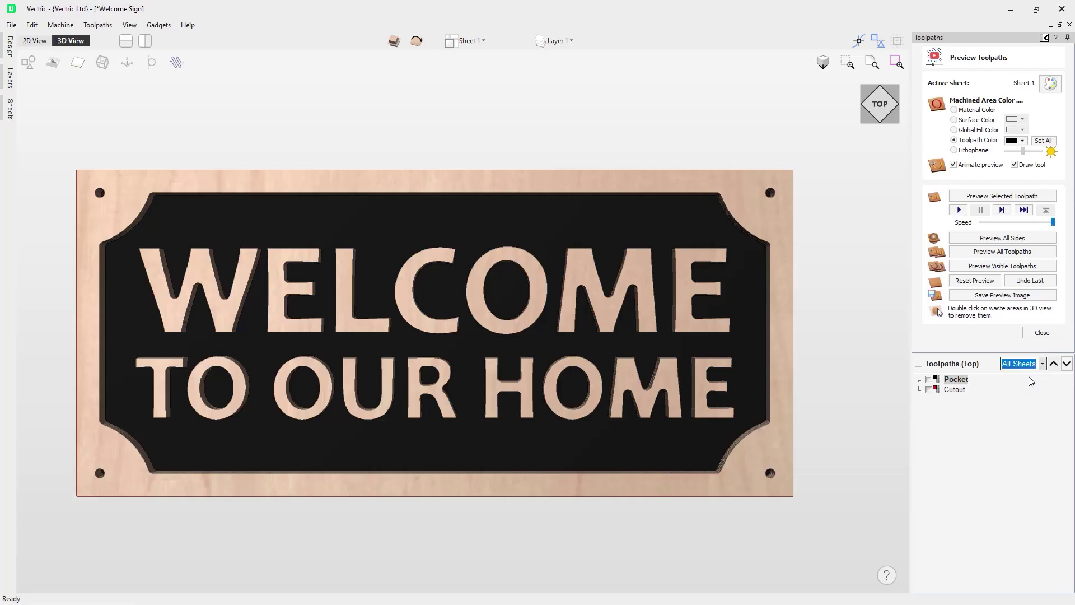
{"action": "left_click", "coordinate": [1035, 368]}
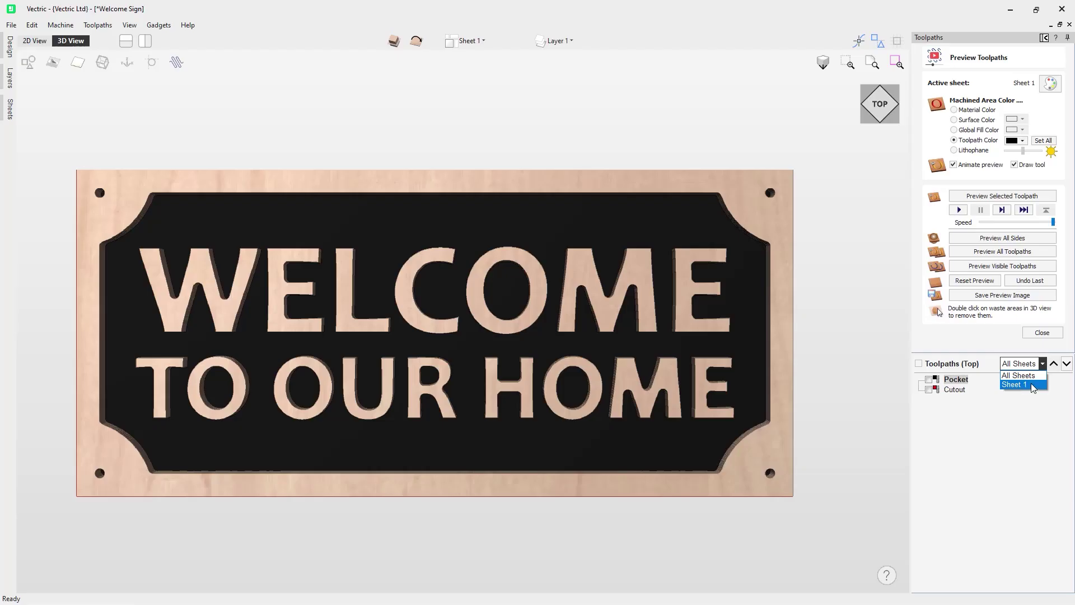
{"action": "left_click", "coordinate": [983, 334]}
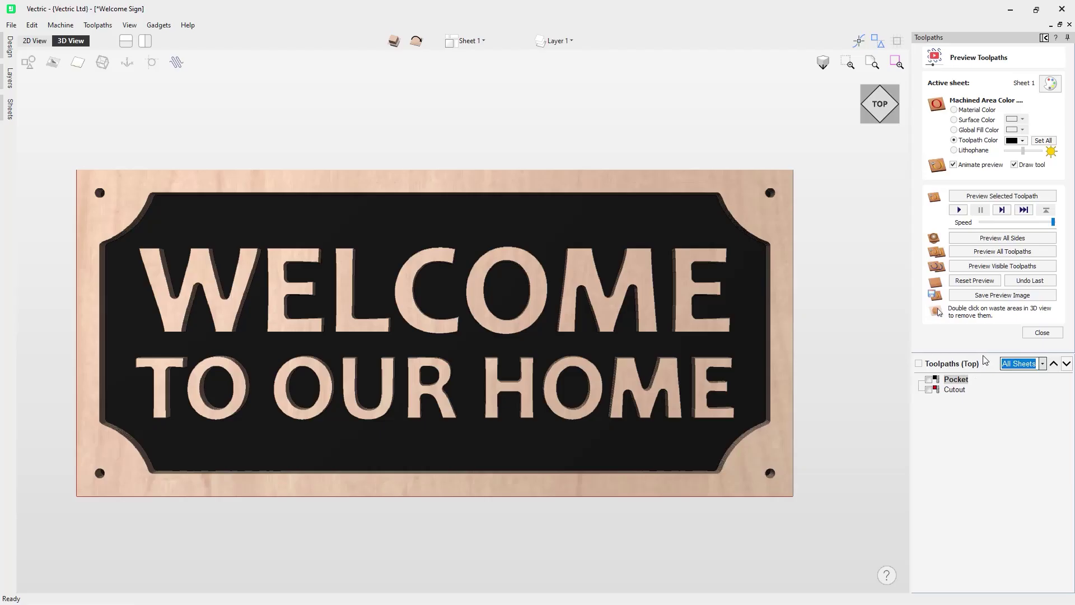